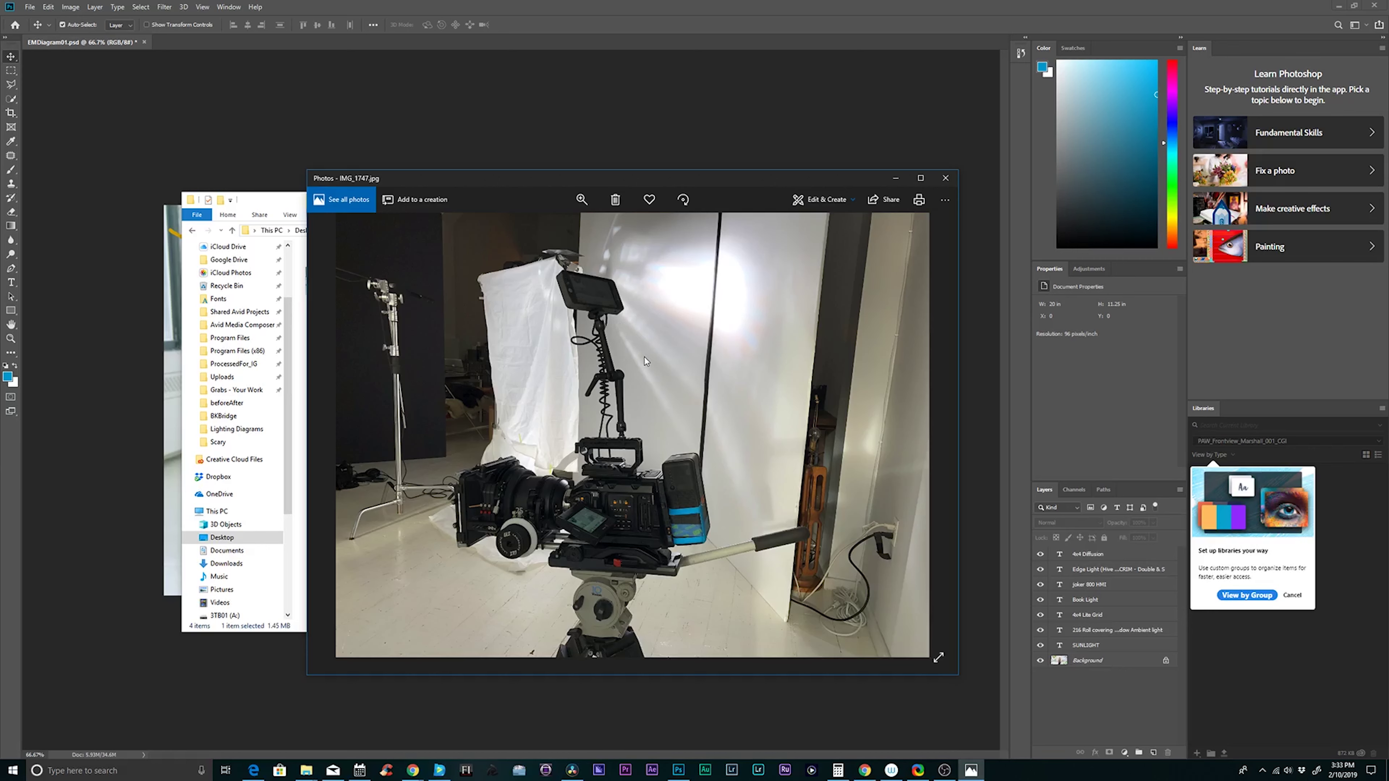
Step: Switch from Windows Photos back to the annotated lighting diagram in Photoshop
key(alt+Tab)
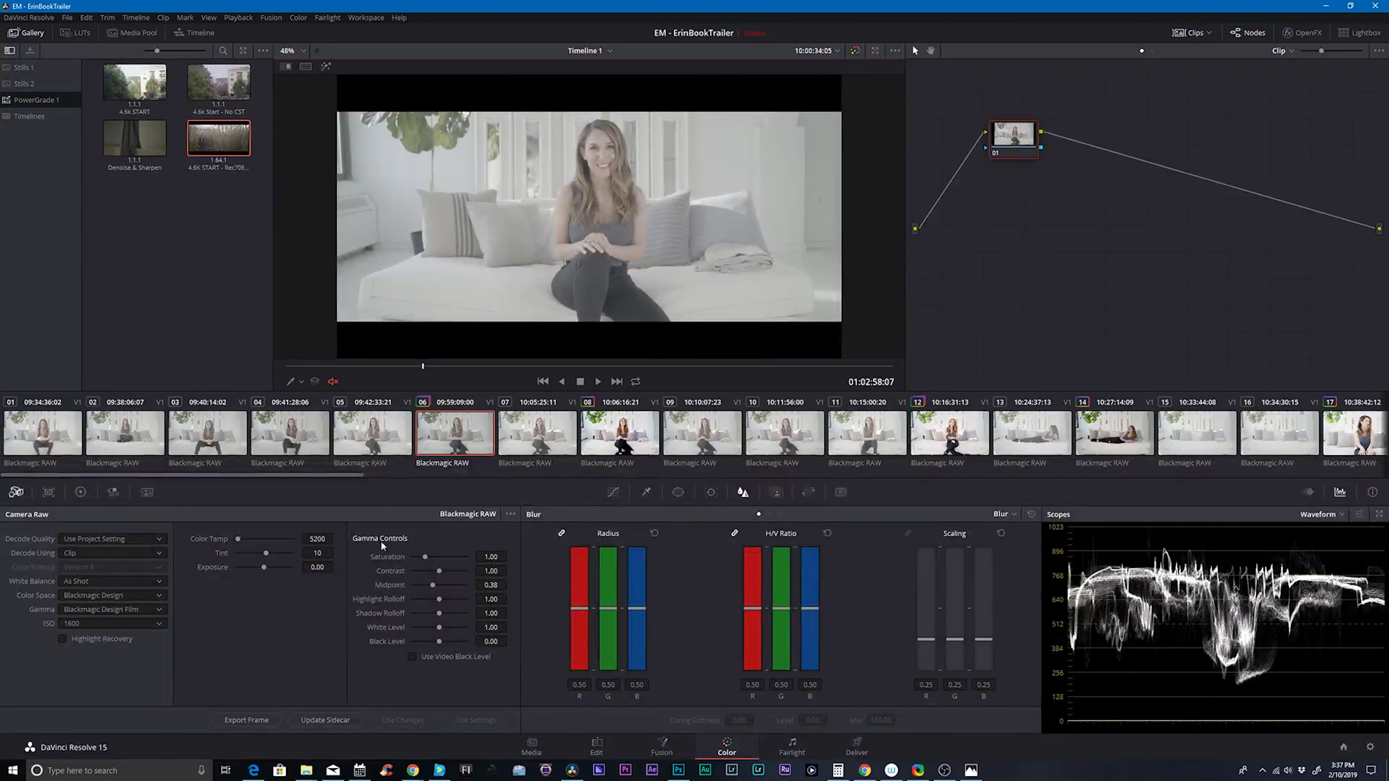
Step: Preview darker and brighter RAW exposure, leave it at 0.00, and go to the Edit page
drag(268, 571, 247, 576)
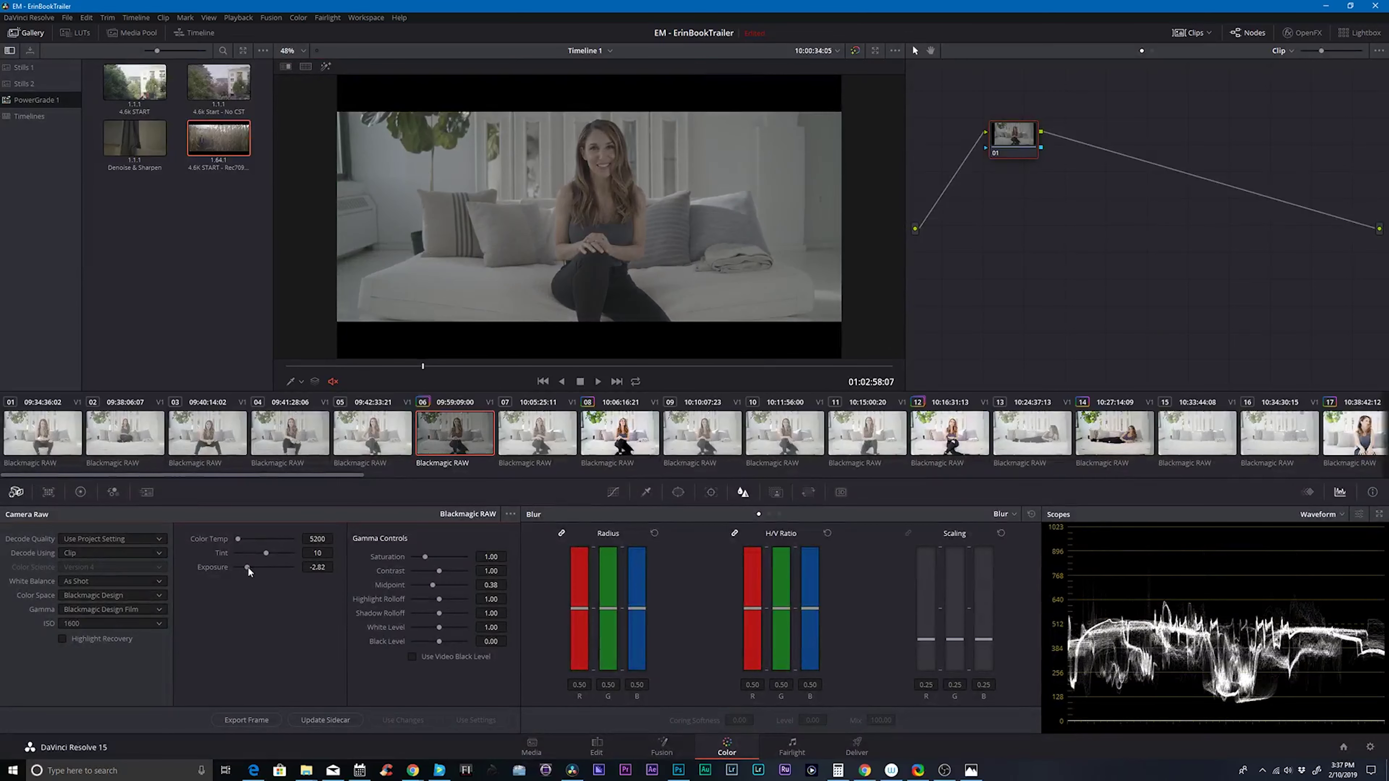
drag(249, 572, 265, 572)
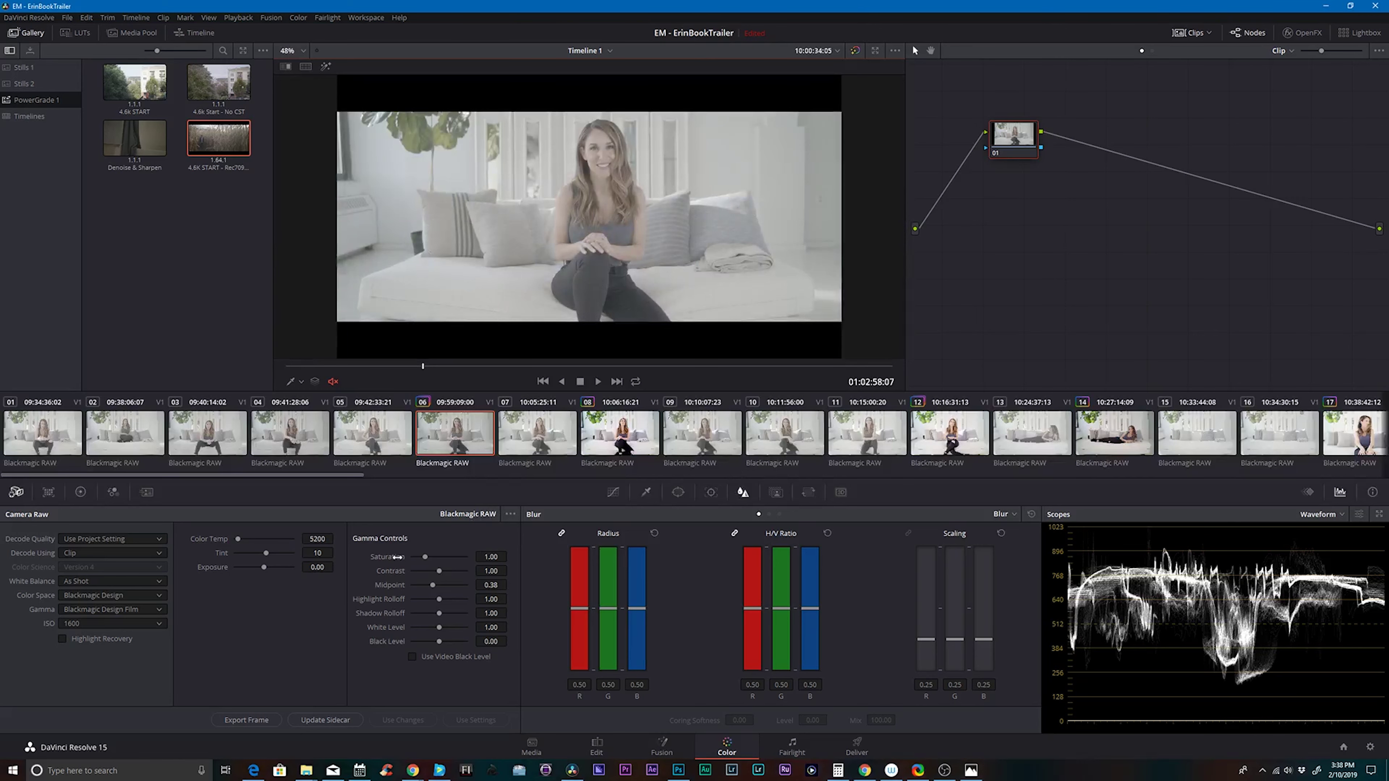
drag(279, 573, 196, 562)
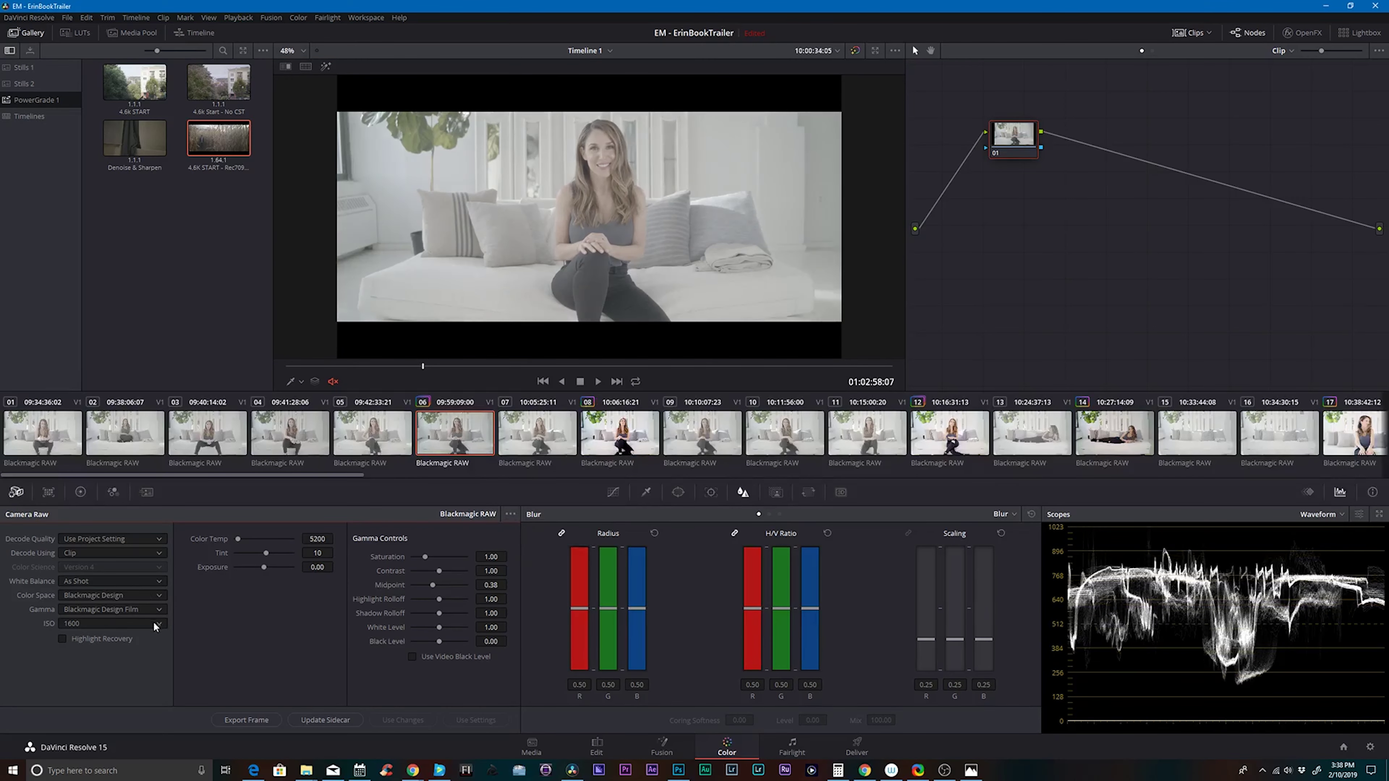
click(597, 745)
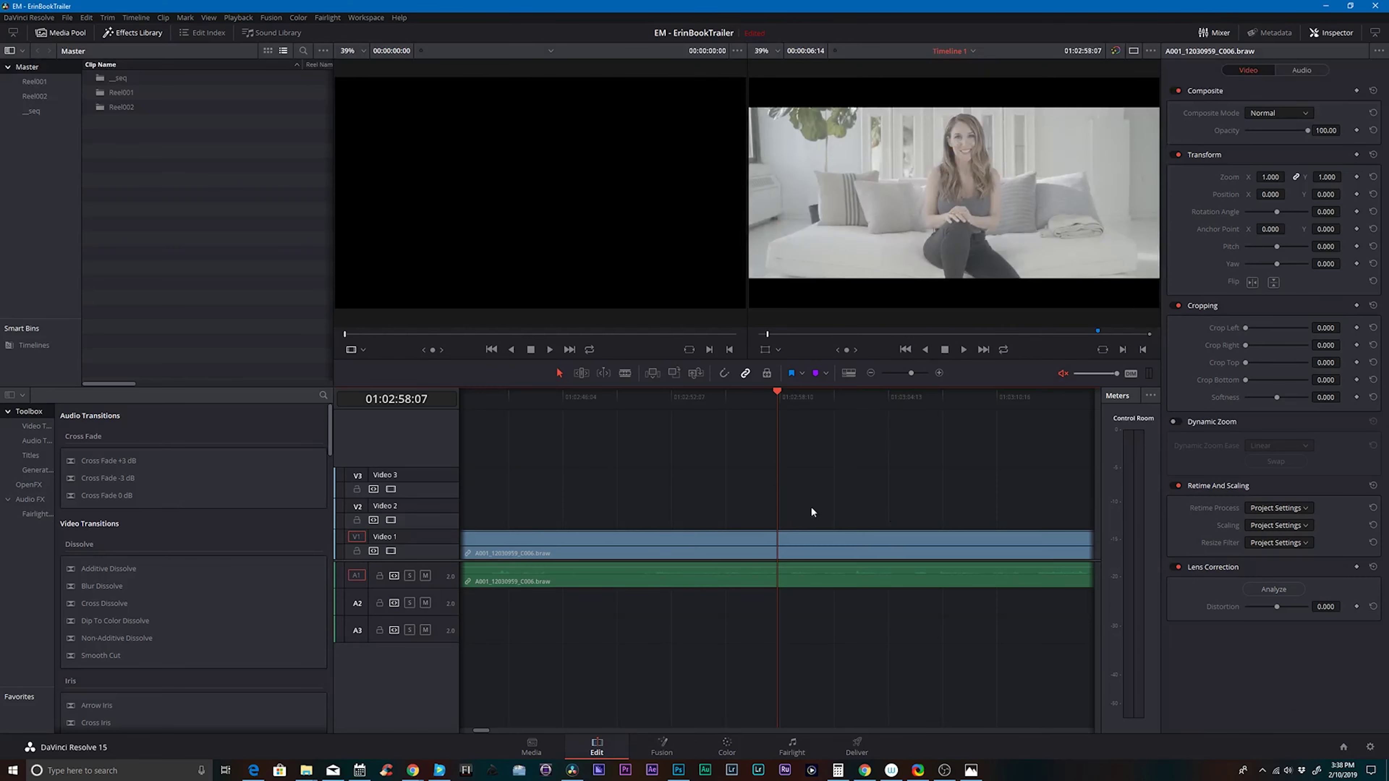
Step: Apply the saved 4.8K START gallery still's grade to the clip via Apply Grade
scroll(1338, 573, down, 2)
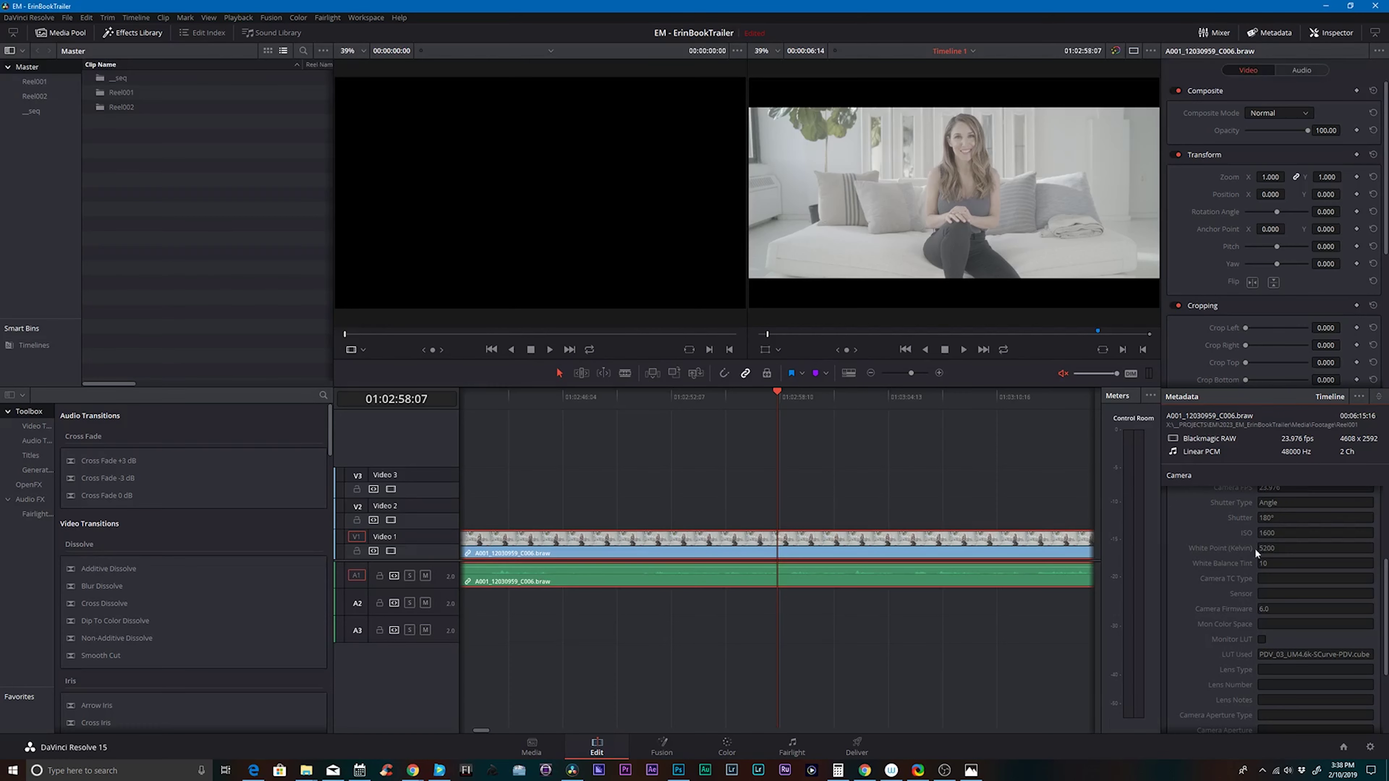
scroll(1213, 560, down, 5)
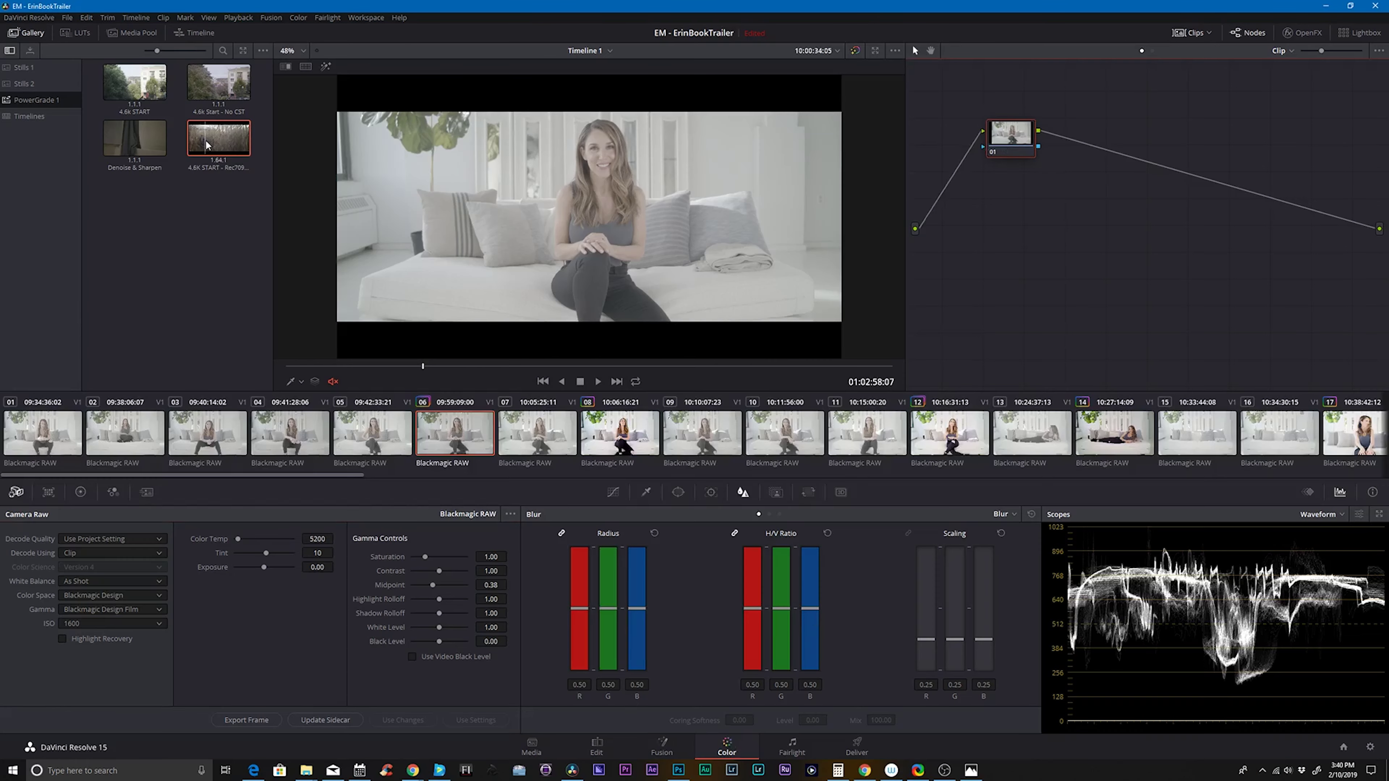
click(218, 137)
right_click(229, 145)
click(243, 174)
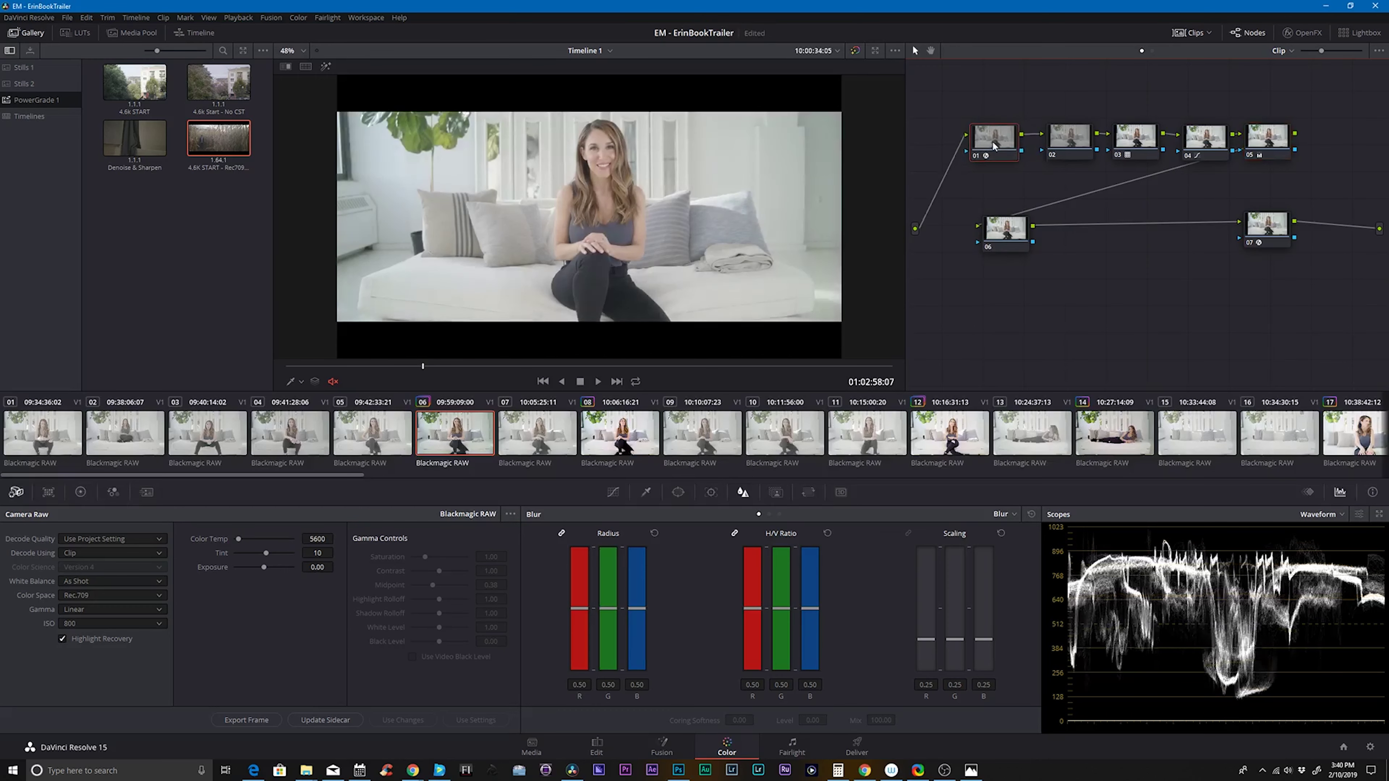
Step: Reset Camera Raw to as-shot defaults and decode as Rec.709 color space with Linear gamma
click(510, 515)
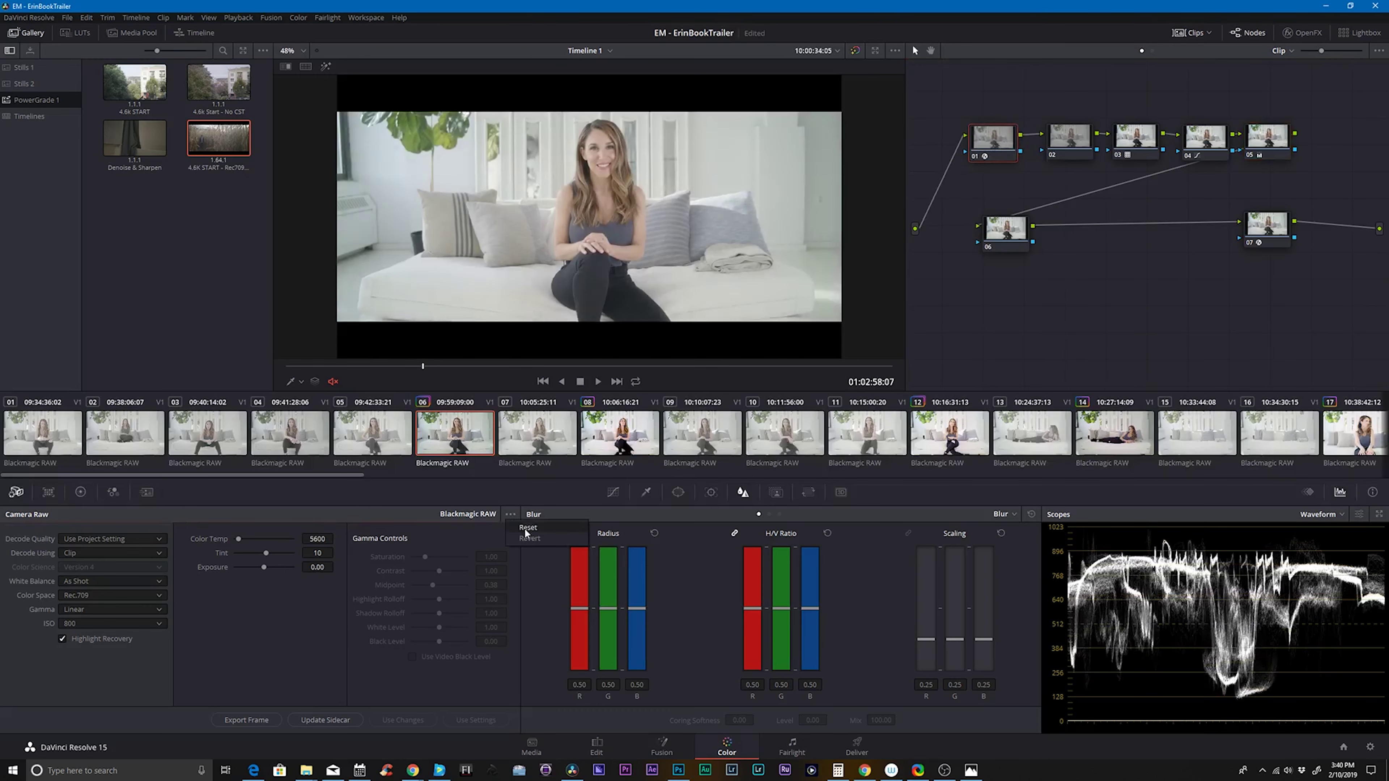
click(541, 533)
click(109, 595)
click(93, 619)
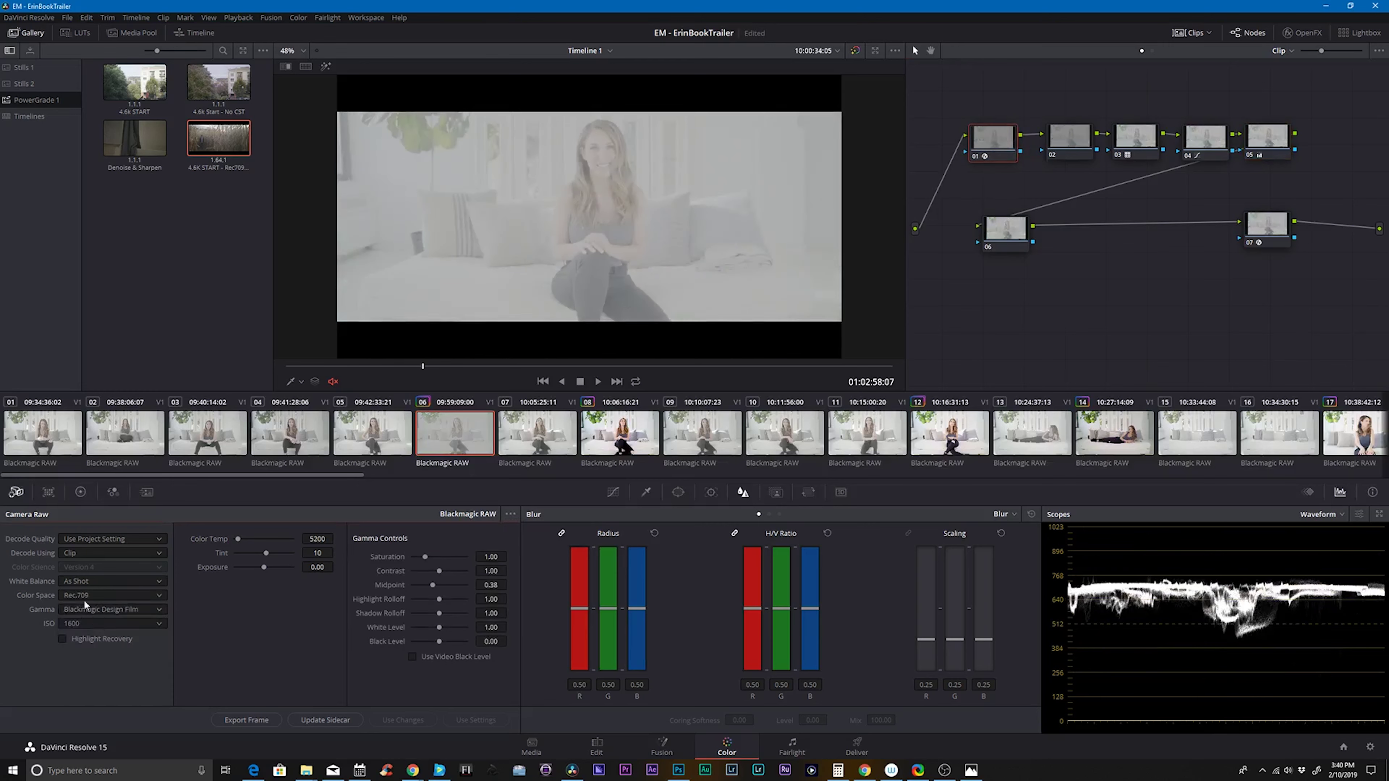
click(105, 611)
click(92, 660)
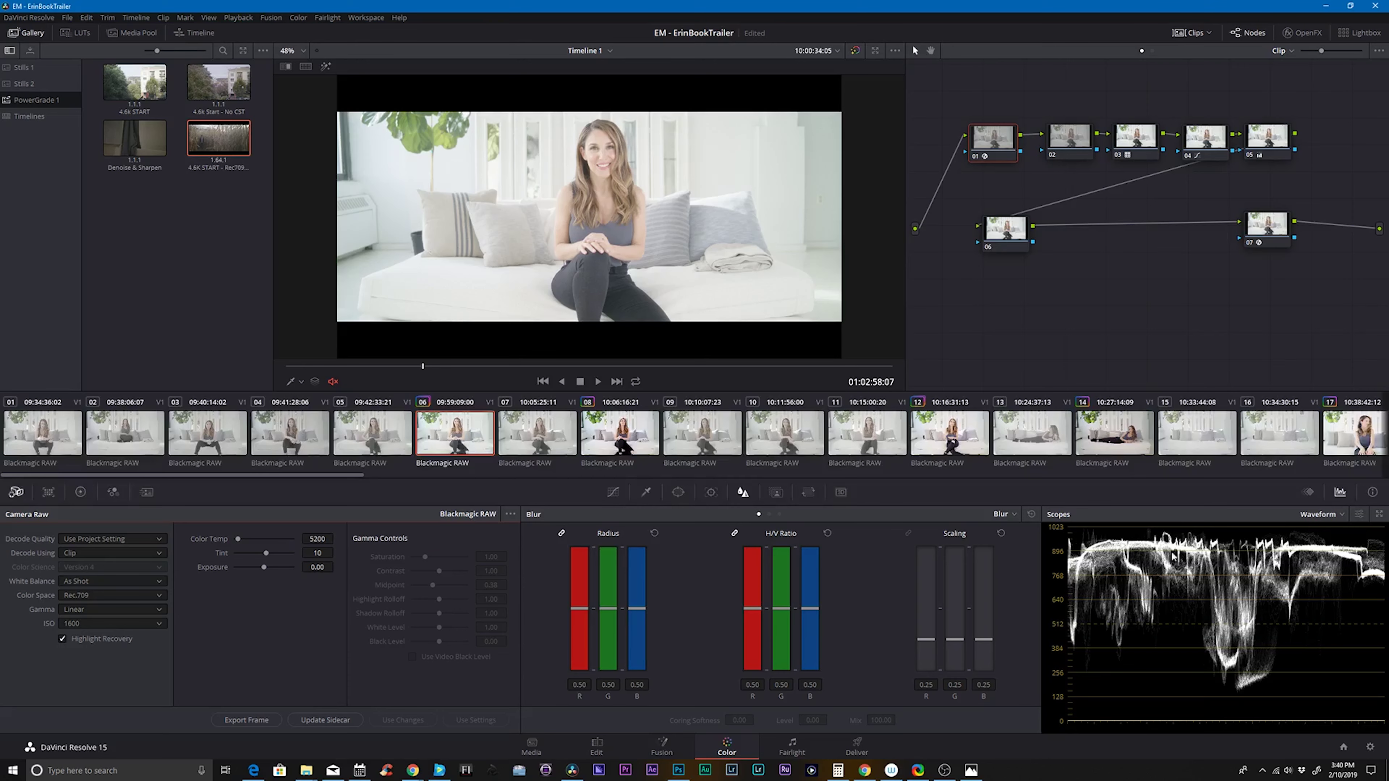
Step: Review node 01's color space transform settings in OpenFX, then select node 03
click(1302, 32)
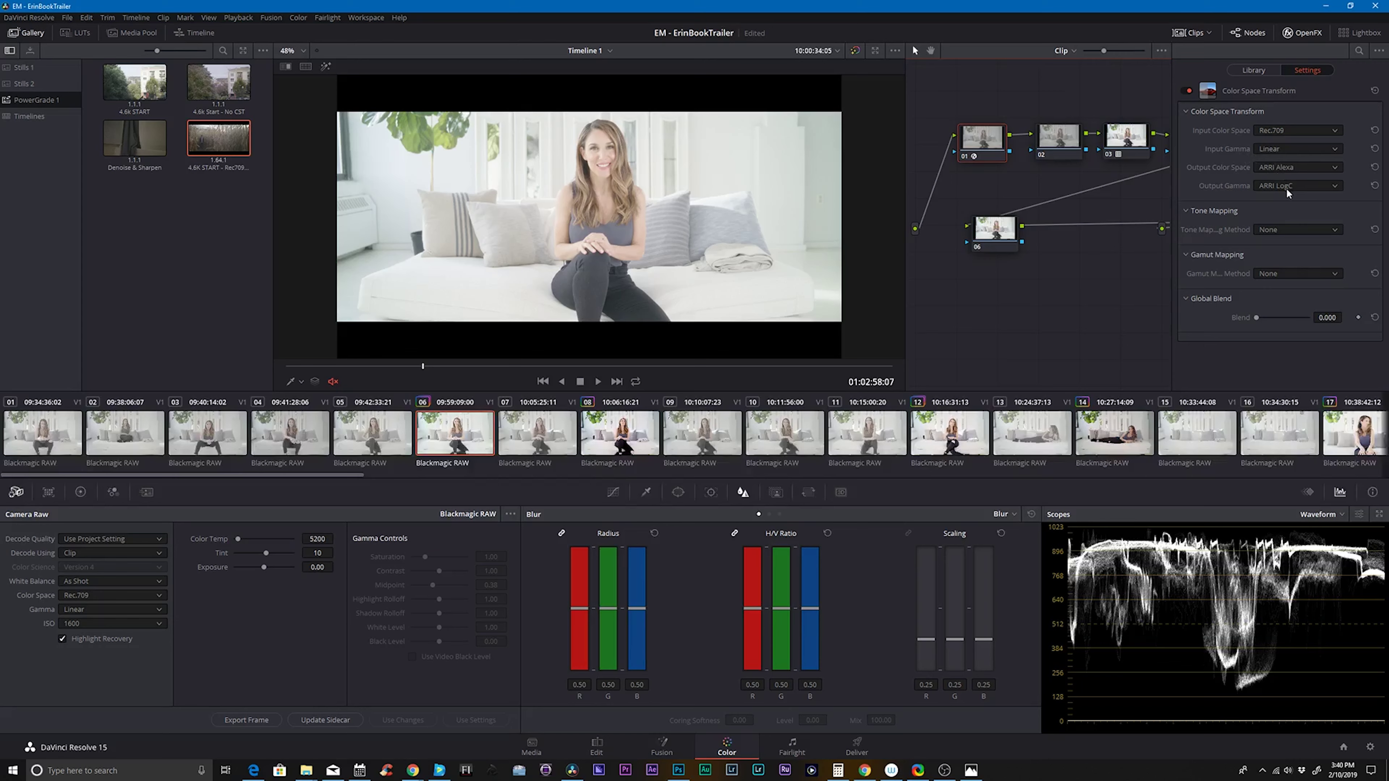
click(1302, 32)
click(1136, 143)
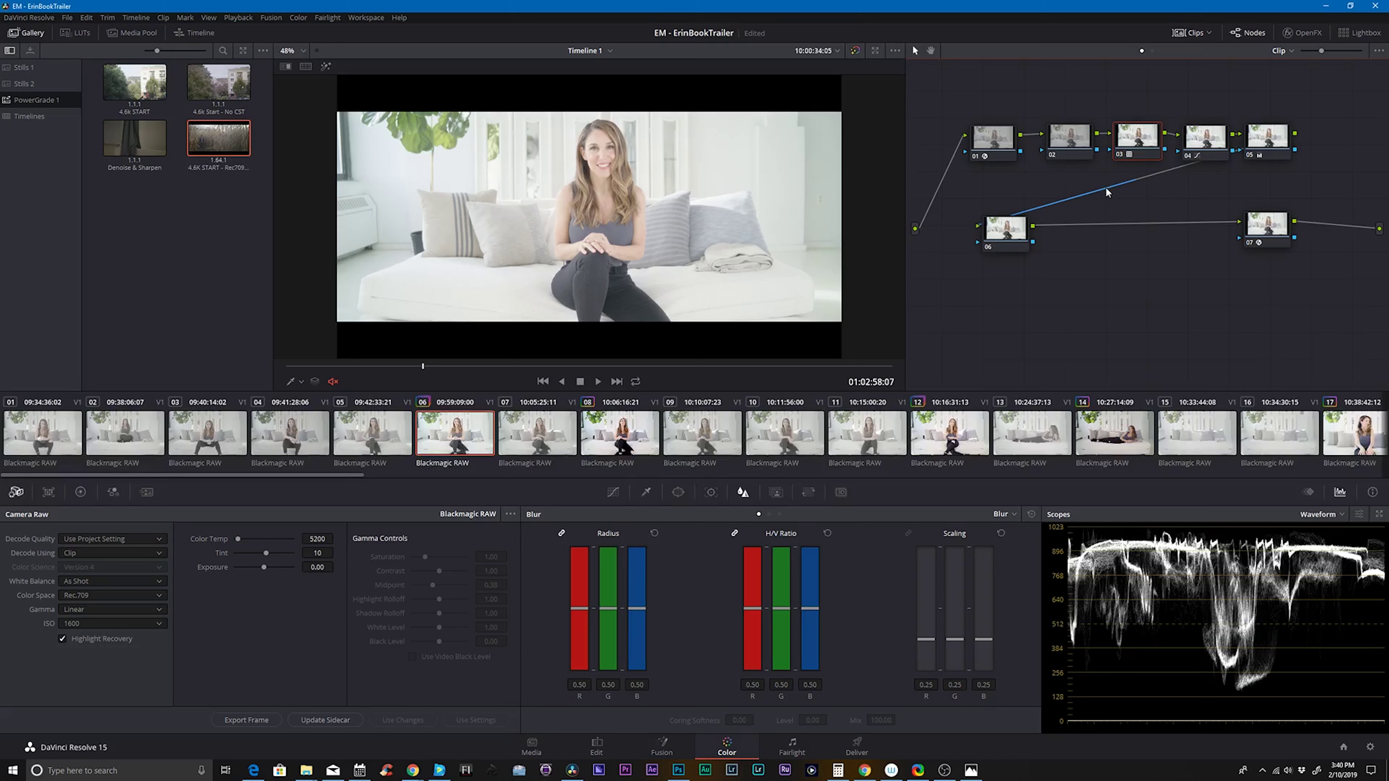
Step: Review the clip in the full-screen viewer and load the brighter, warmer grade version 3
key(ctrl+f)
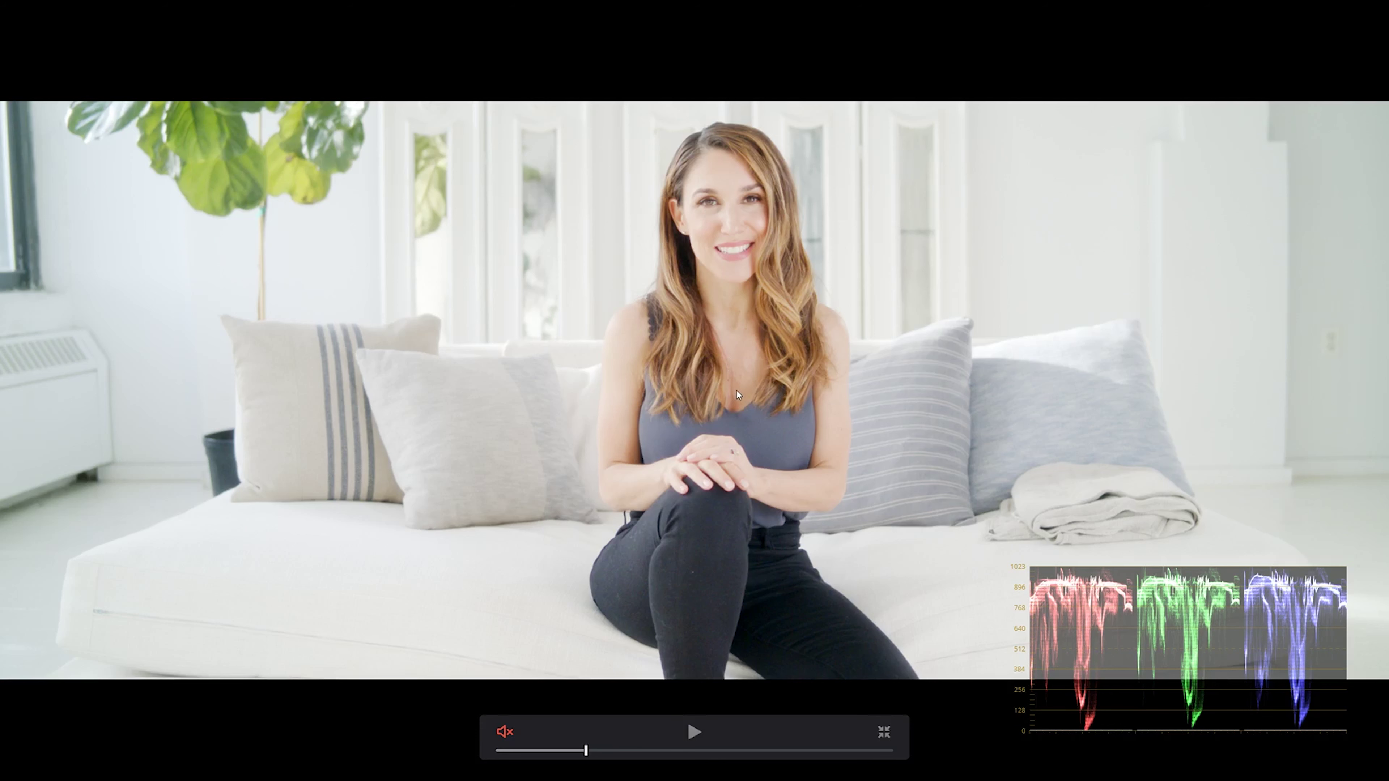
key(ctrl+n)
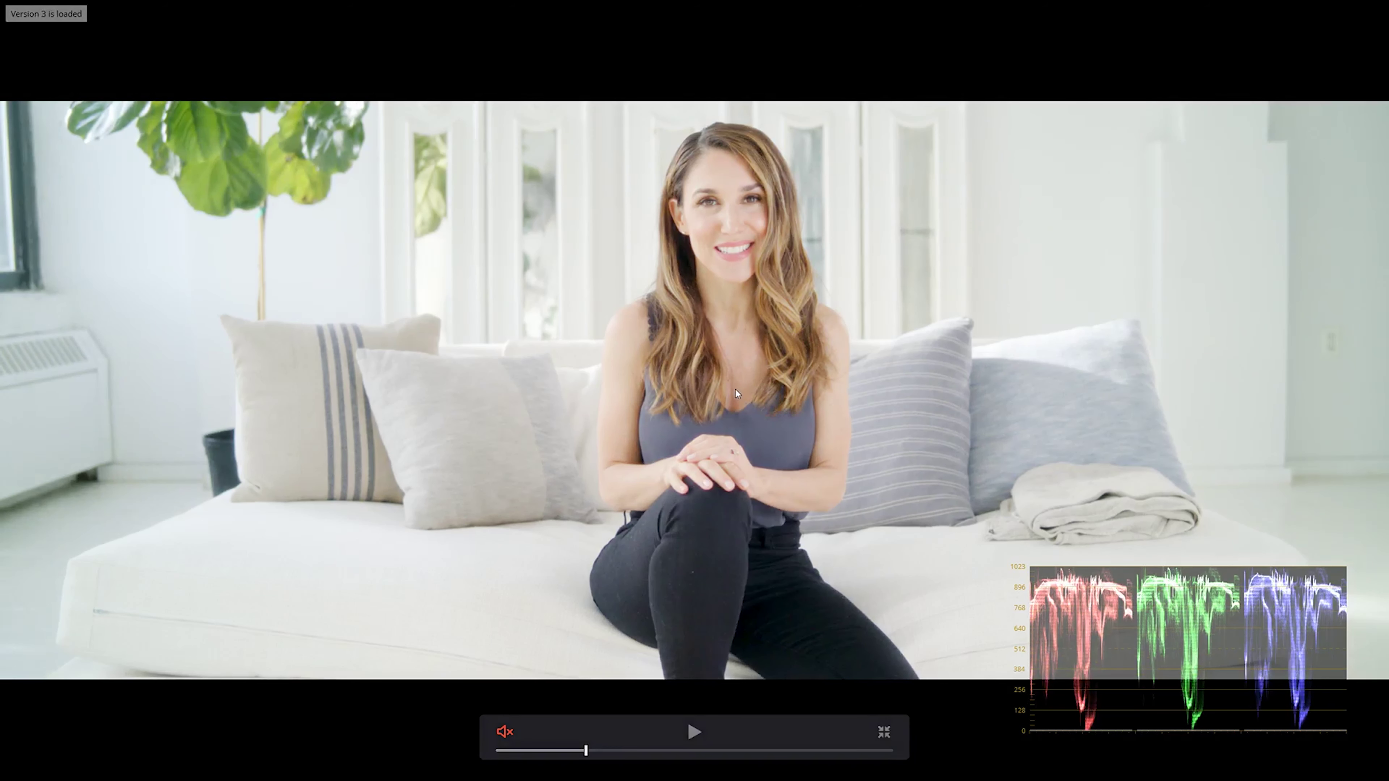
key(ctrl+f)
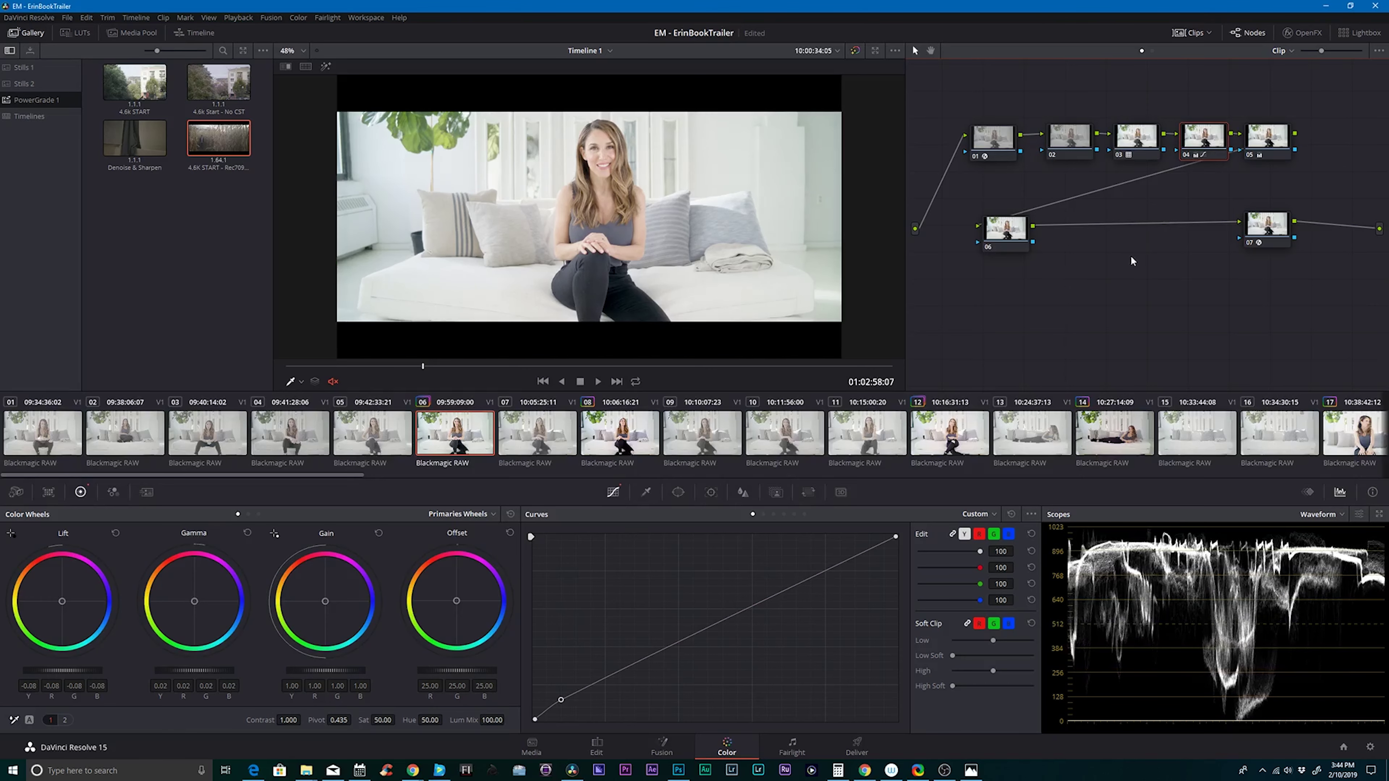
key(ctrl+f)
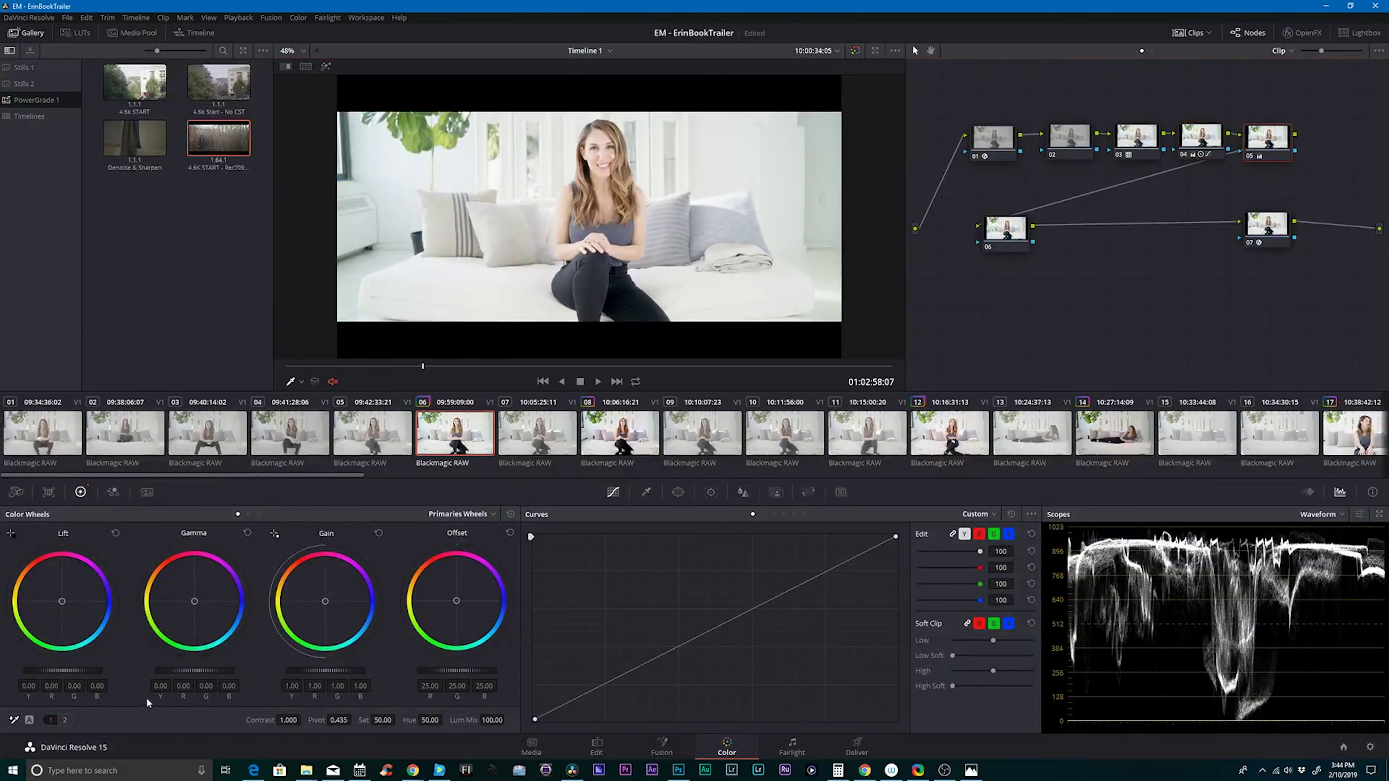
click(65, 721)
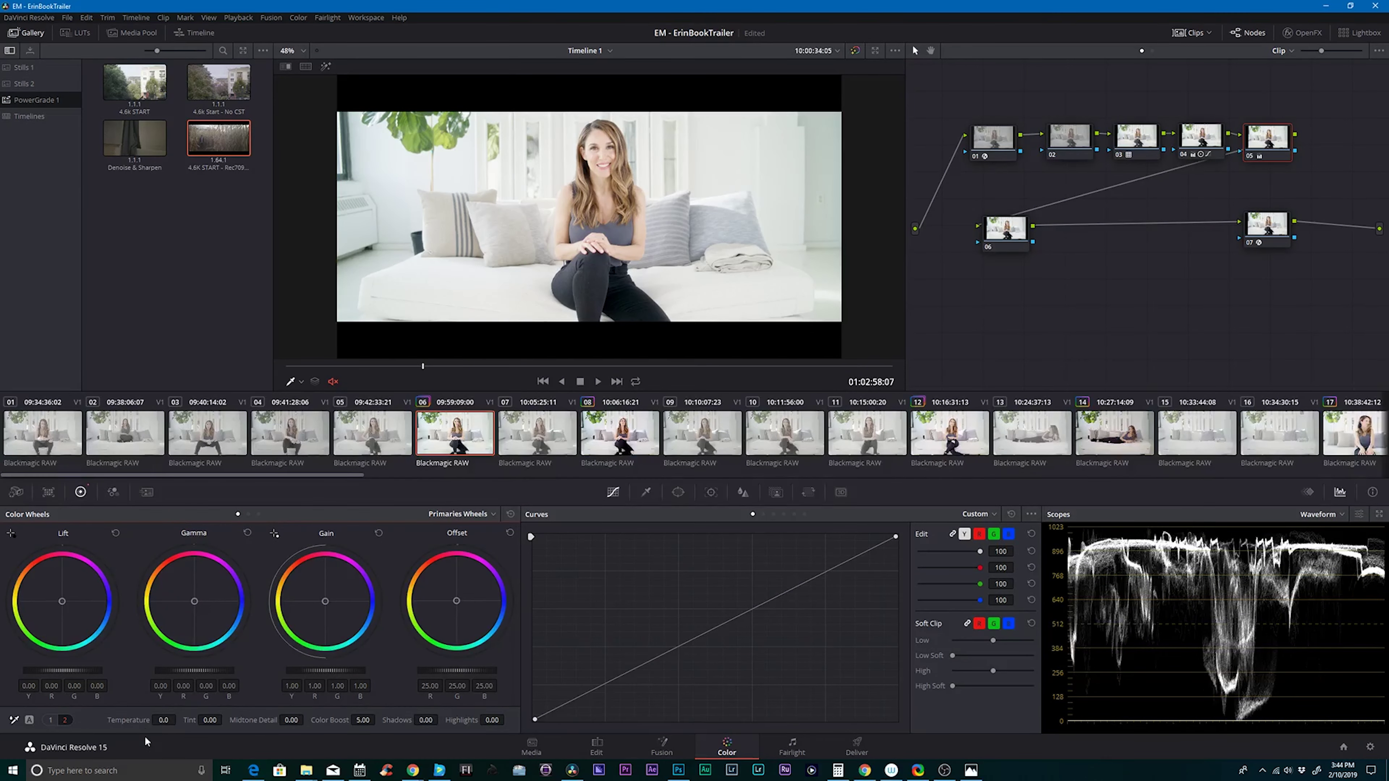
key(ctrl+f)
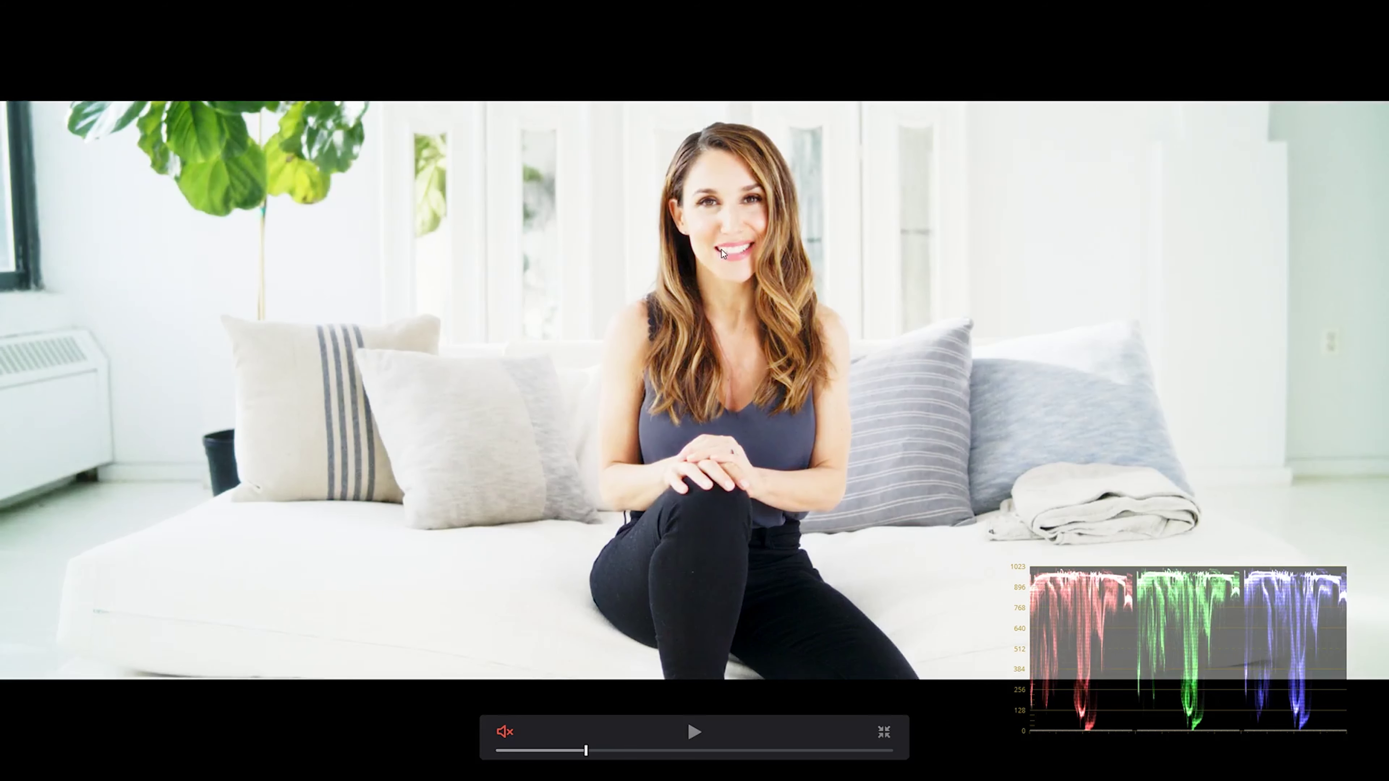
key(shift+d)
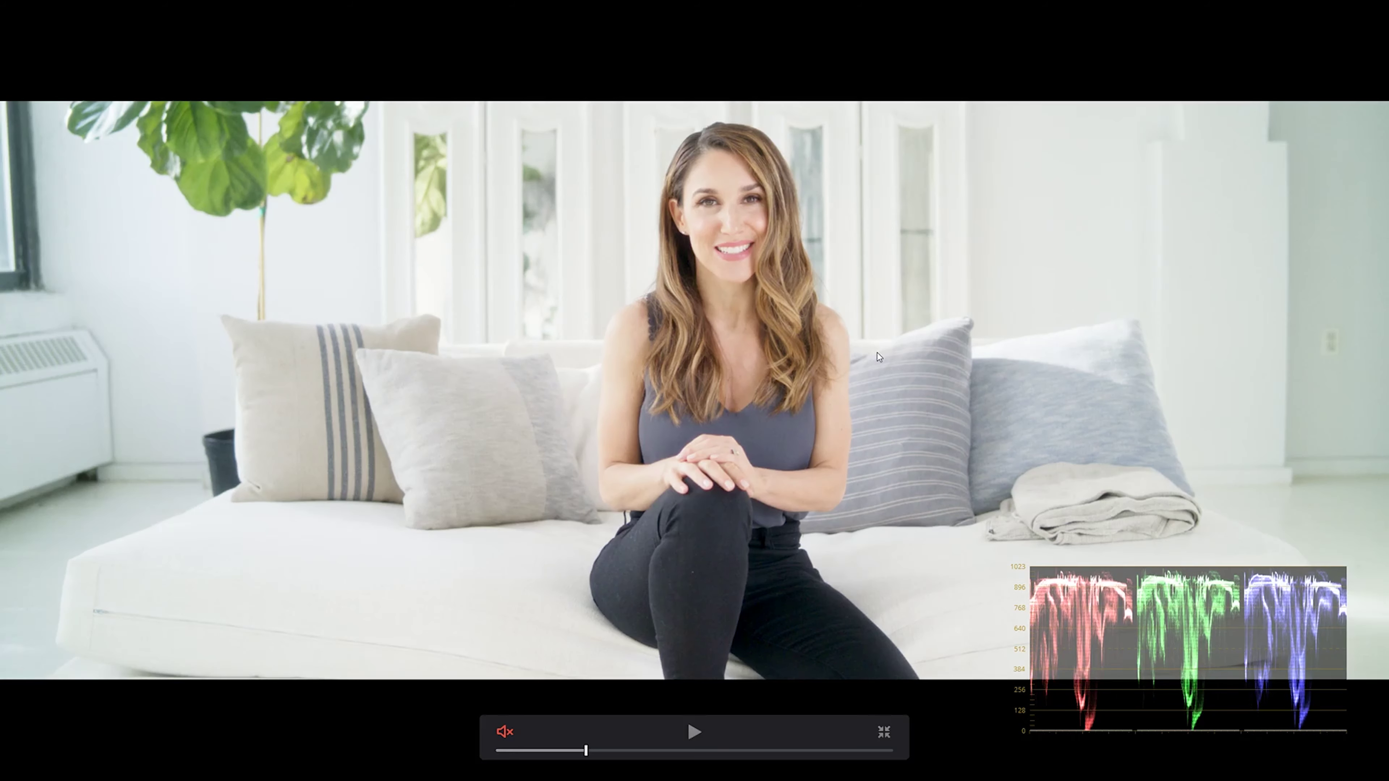
key(Escape)
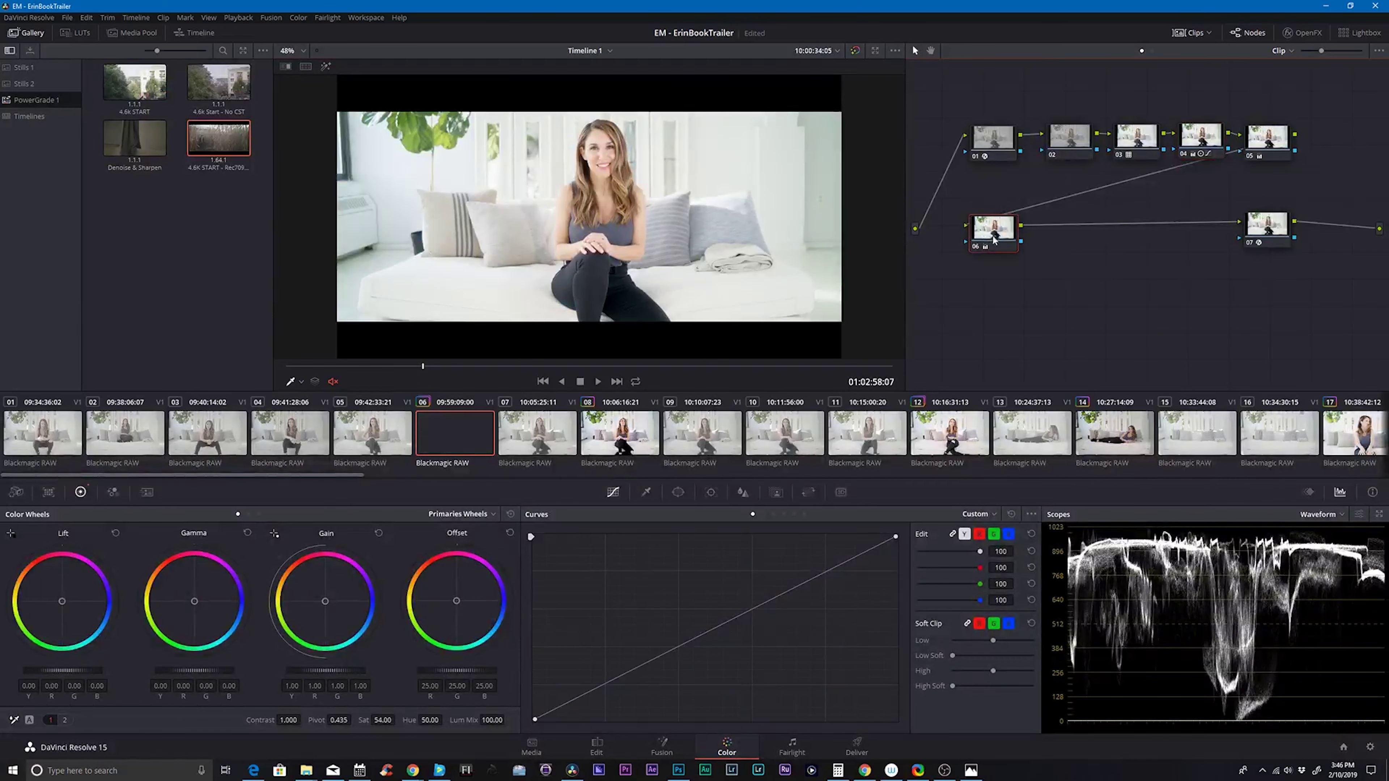
Step: Key the woman's skin with the qualifier eyedropper and raise Saturation Low to clean the background
click(646, 492)
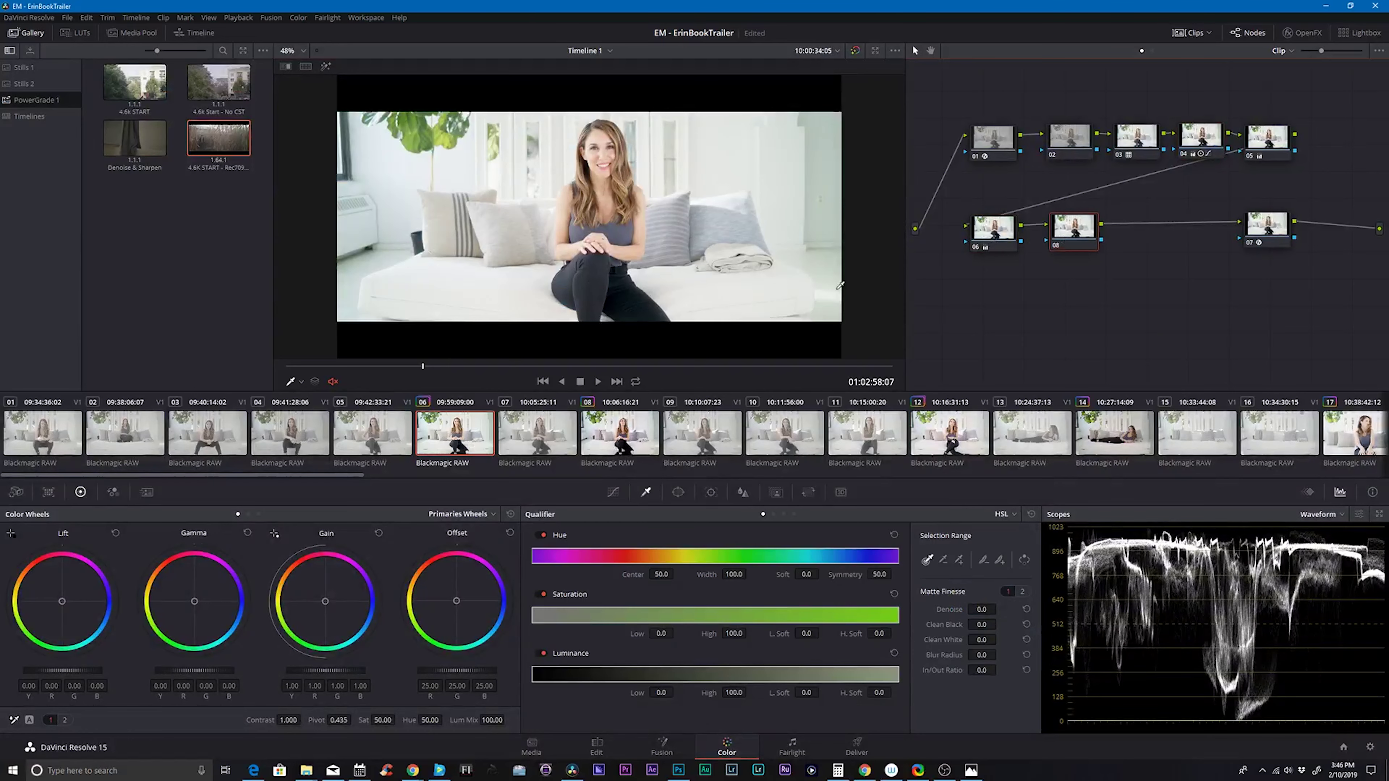
drag(605, 140, 619, 201)
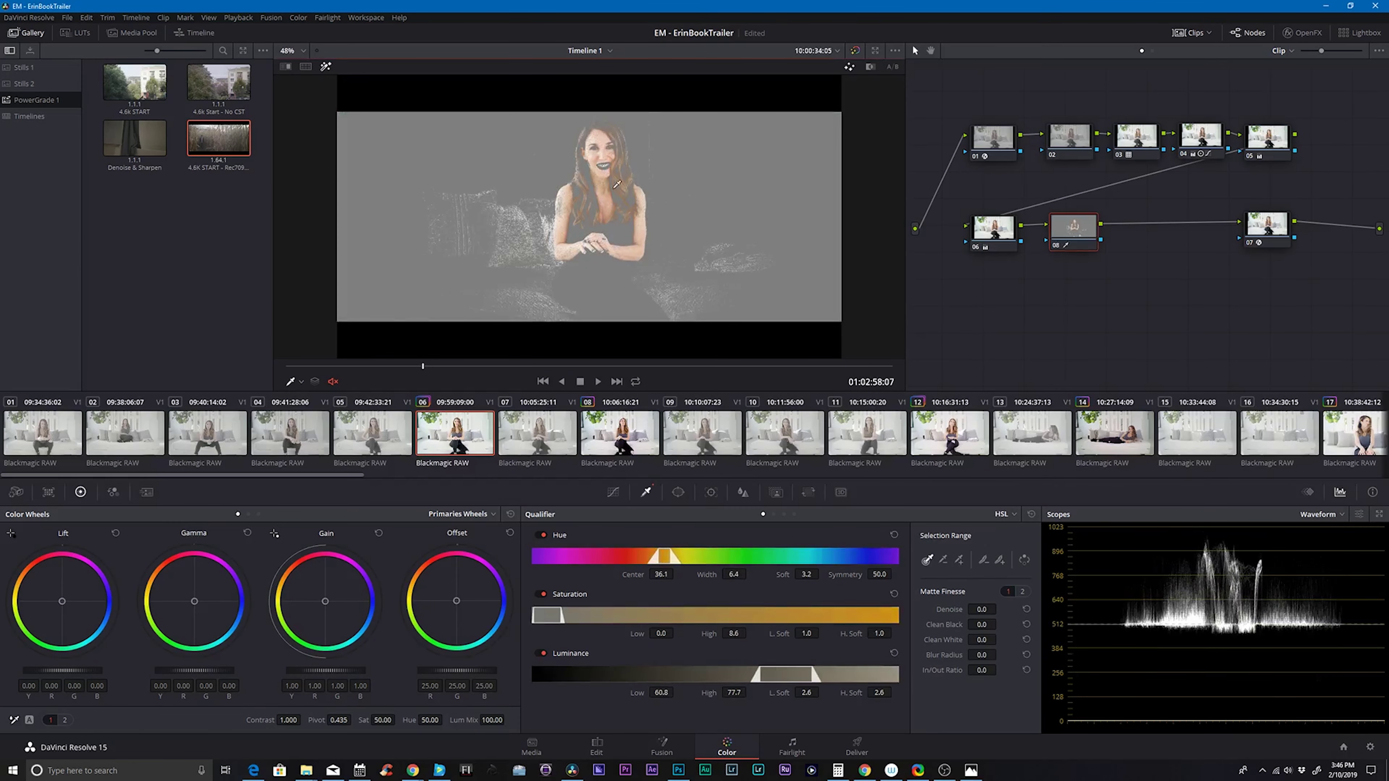
drag(661, 633, 676, 632)
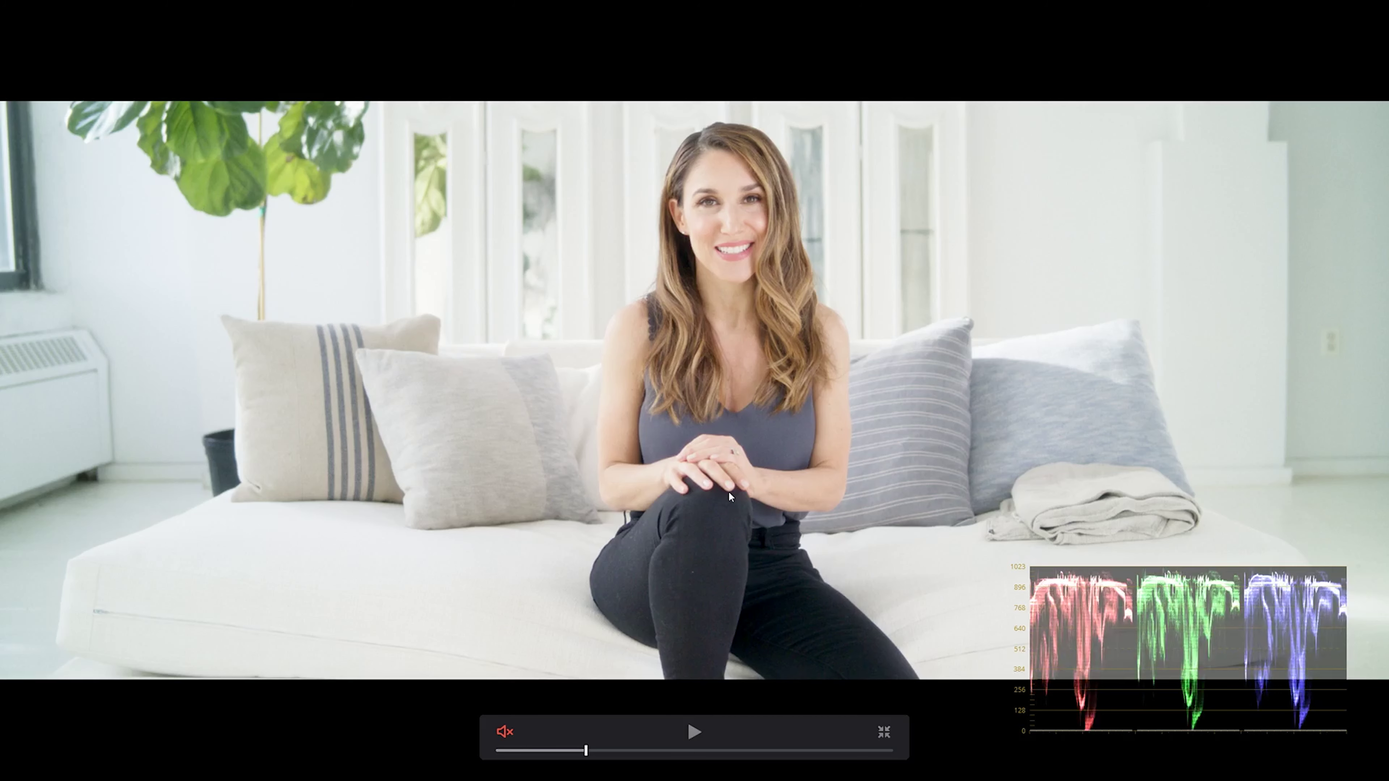
Step: Preview the skin key matte with Shift+H, then return to the normal graded view
key(shift+h)
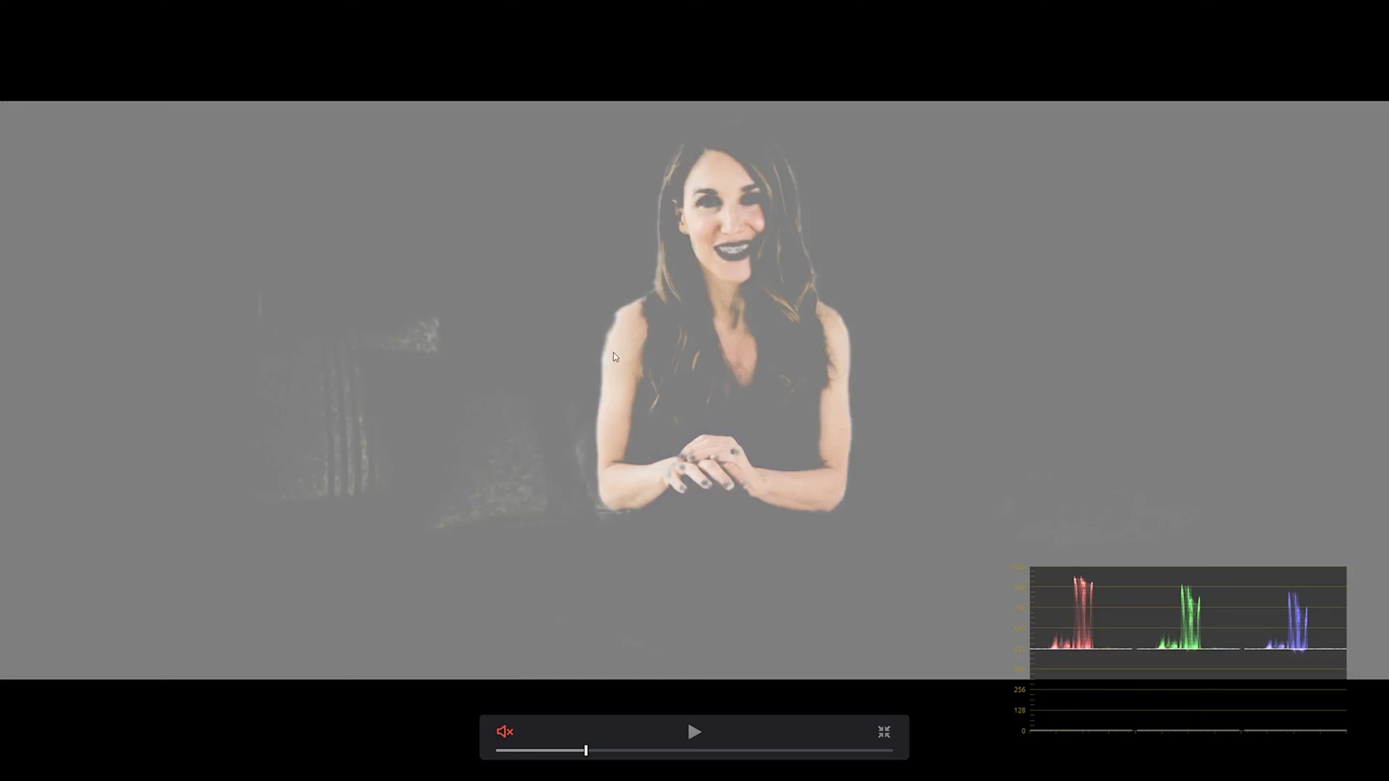
key(shift+h)
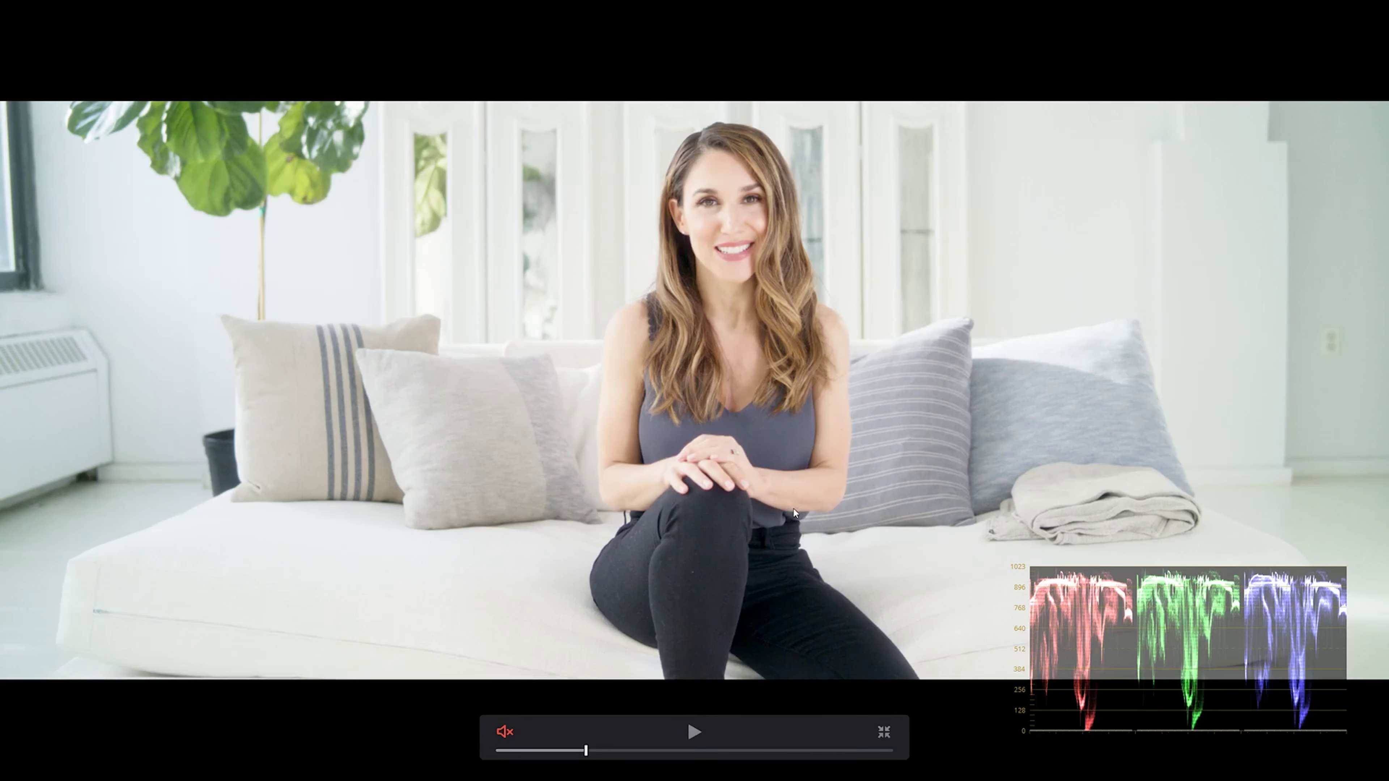
key(Escape)
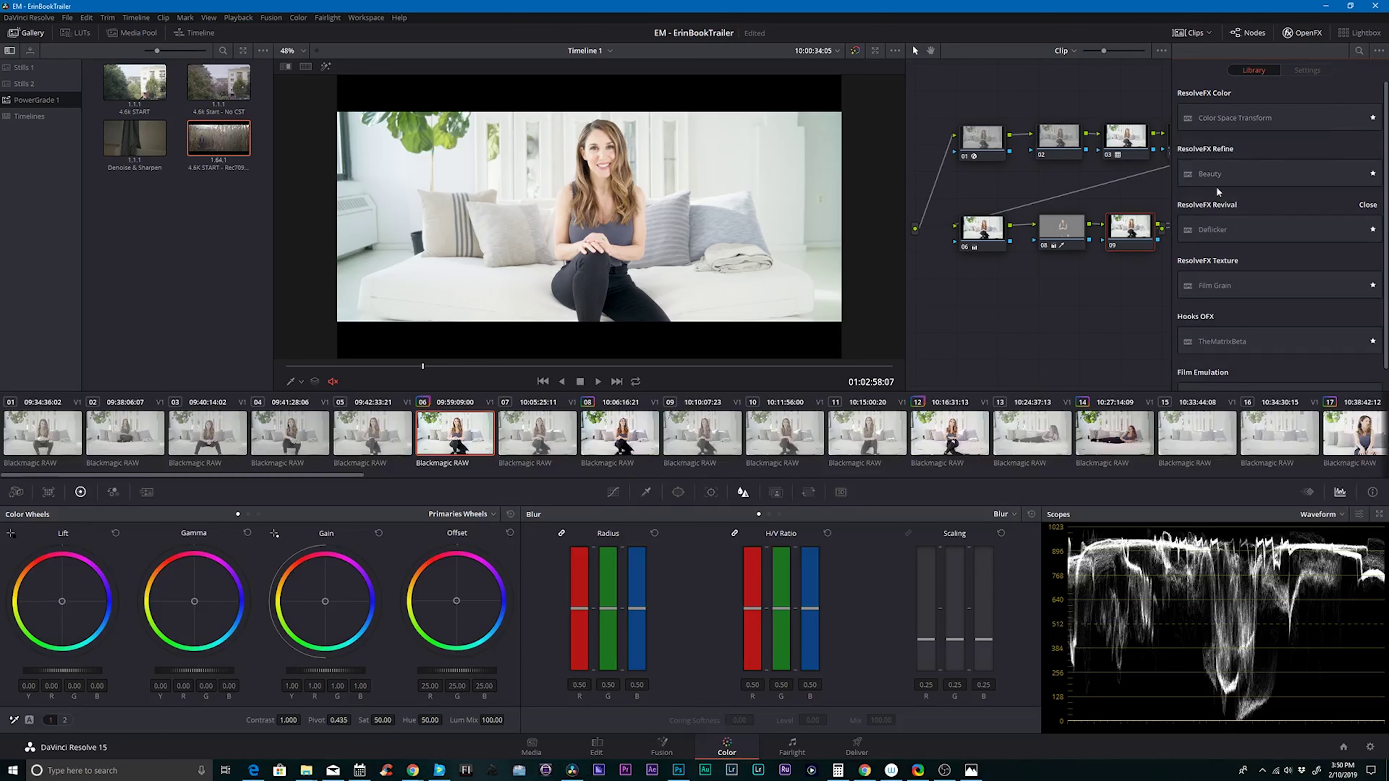
Step: Drop ResolveFX Beauty onto the skin-keyed node, then close the OpenFX library
drag(1214, 176, 1129, 229)
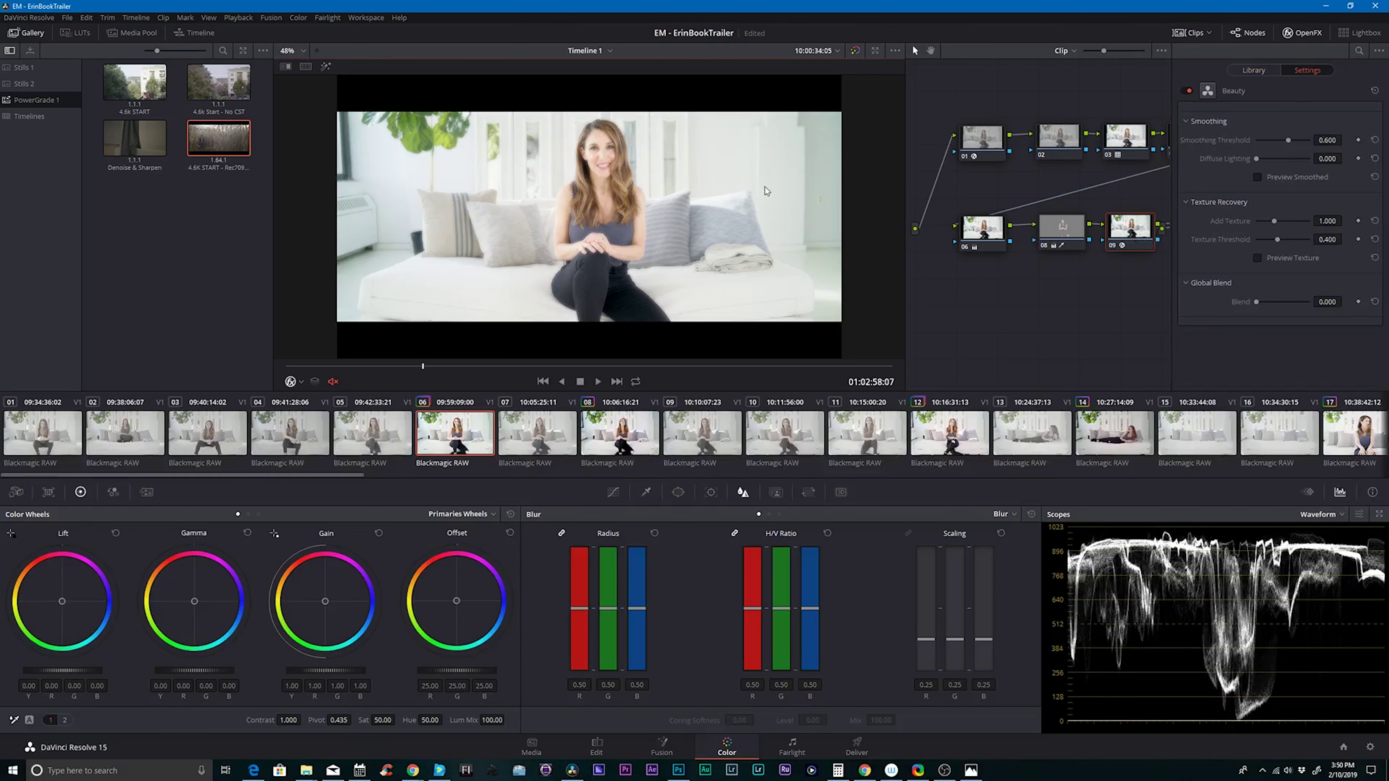
click(1297, 32)
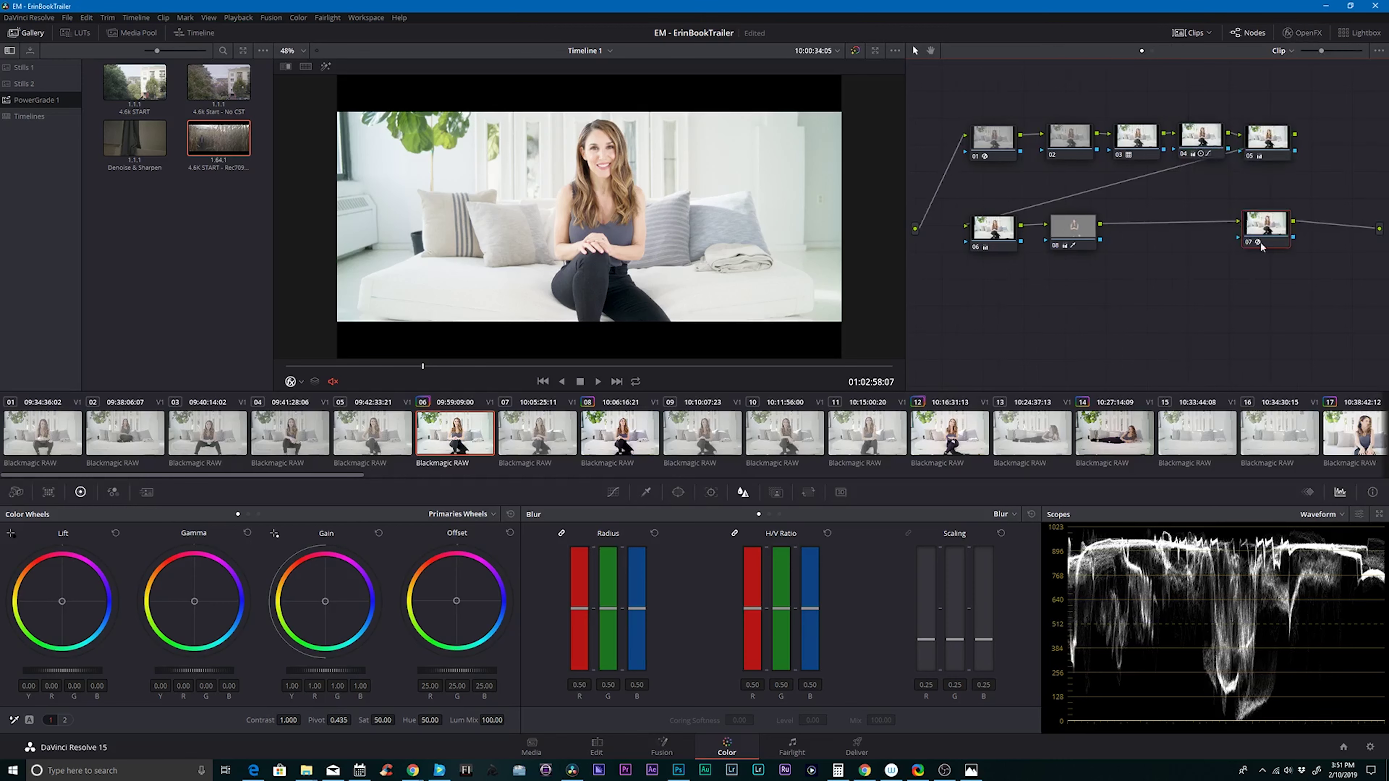
Step: Insert serial node 09 after node 08 with Alt+S and view the grade full screen
click(1088, 227)
key(alt+s)
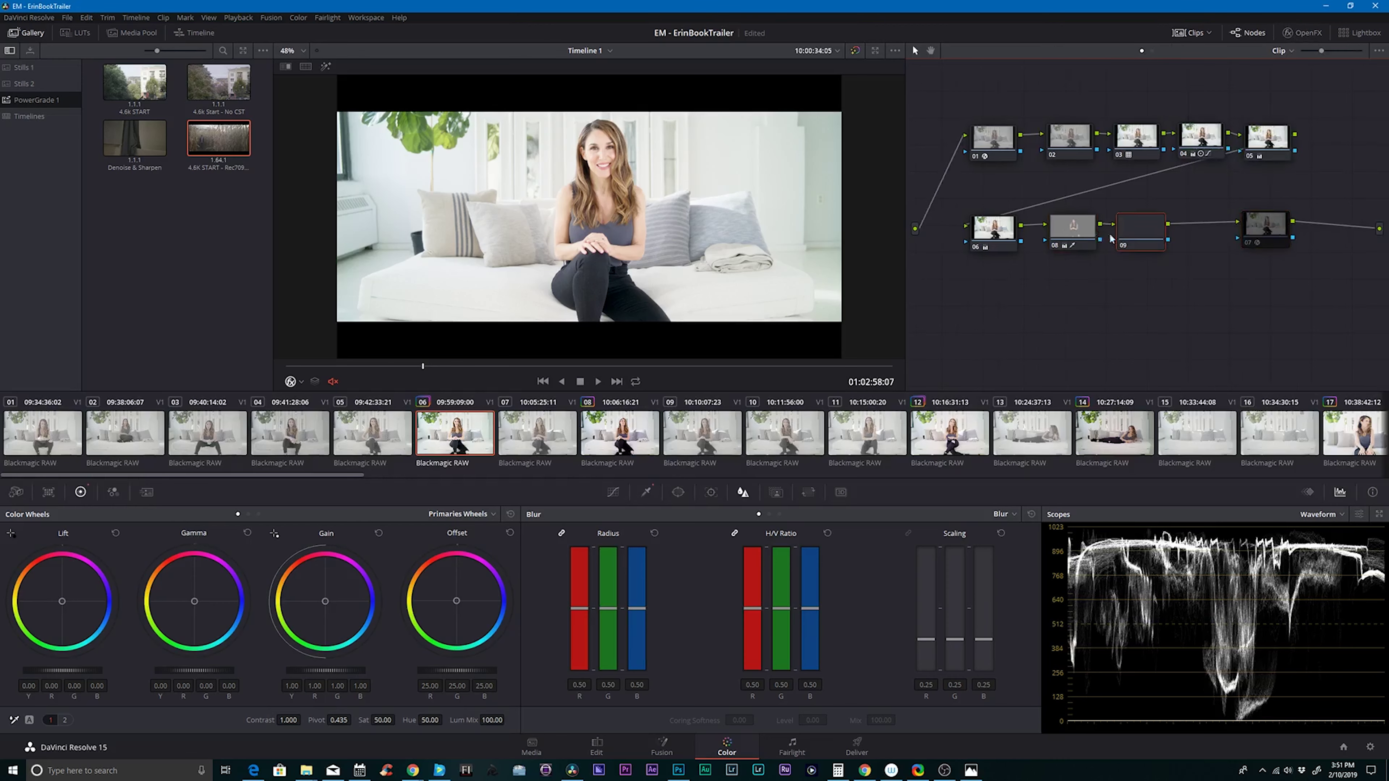
drag(1153, 233, 1165, 231)
click(16, 492)
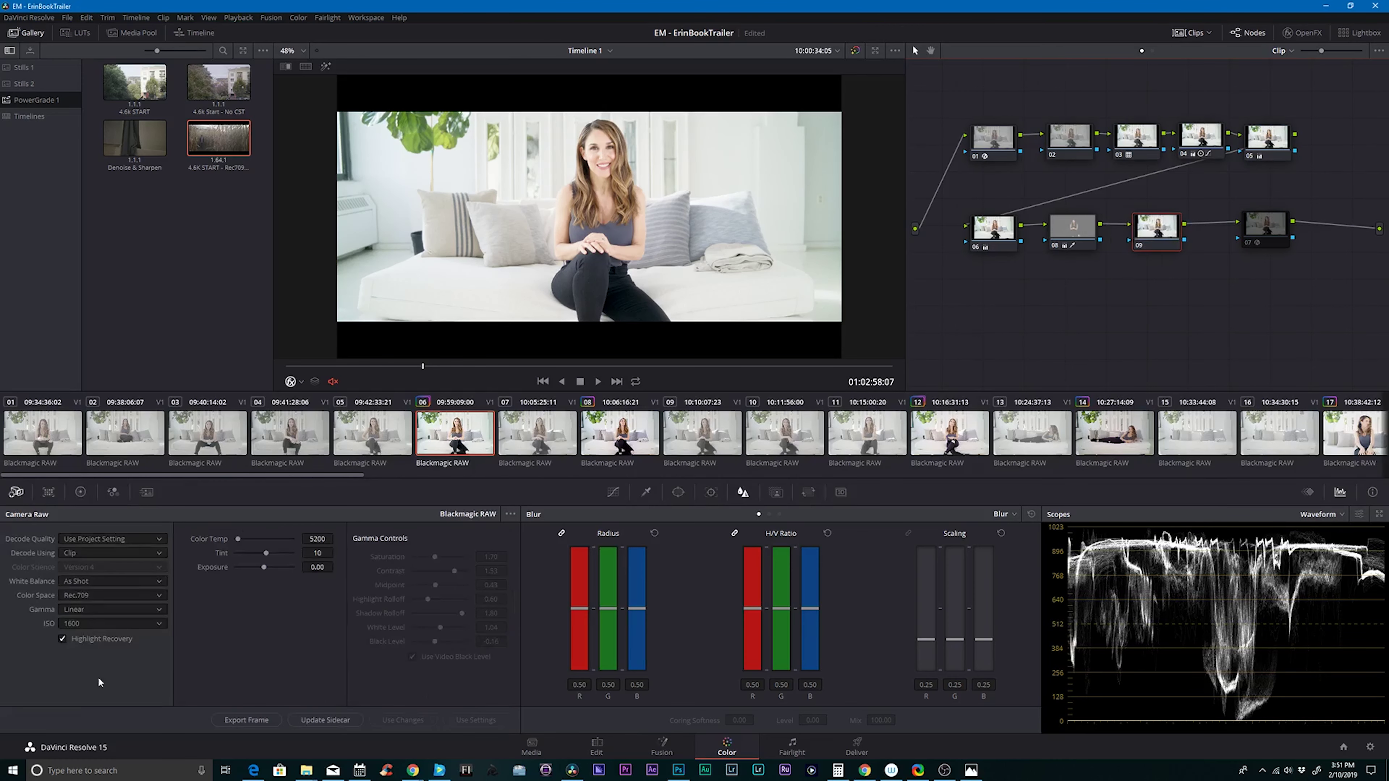
key(ctrl+f)
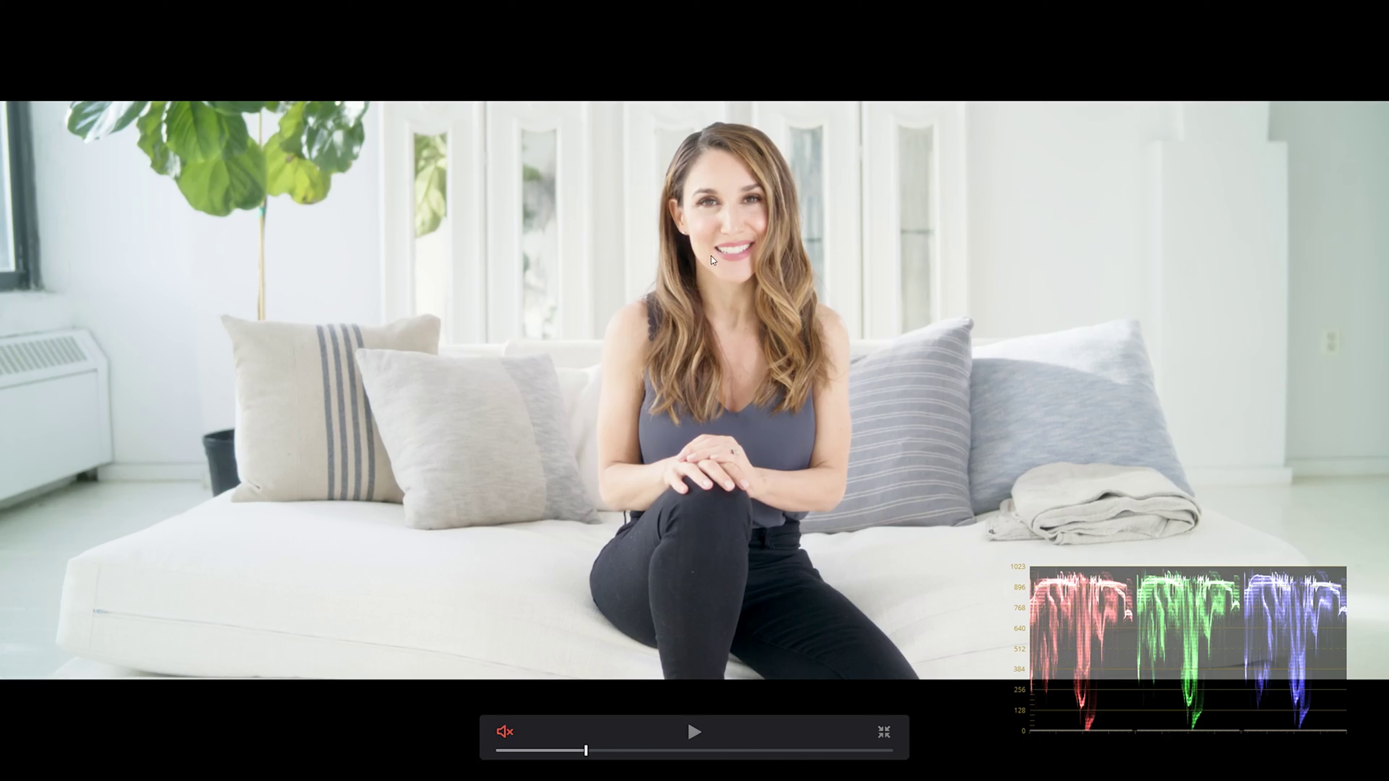